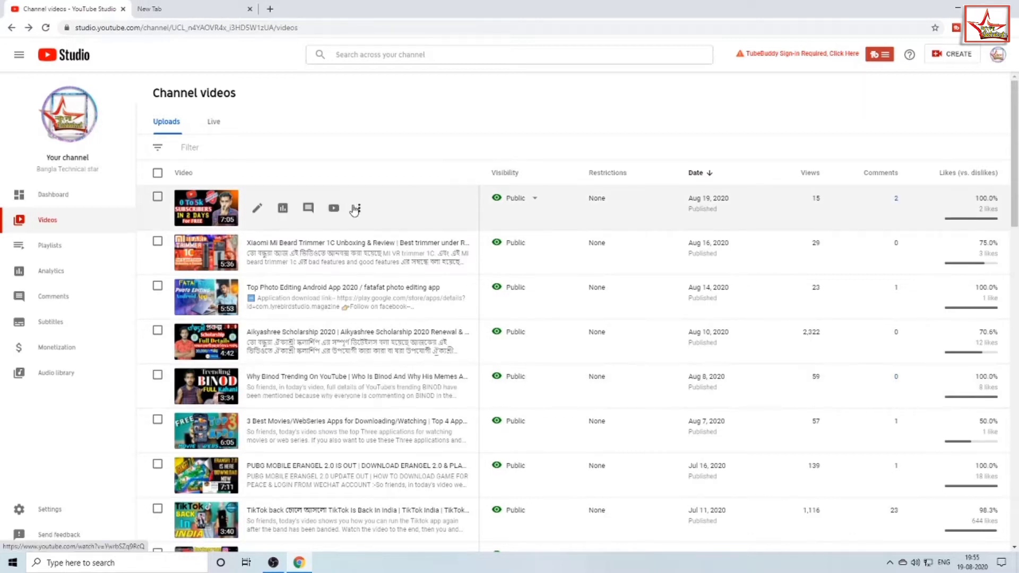
Step: Show the additional options, including Promote, for the newest upload in the channel's video list
{"action": "left_click", "coordinate": [359, 209]}
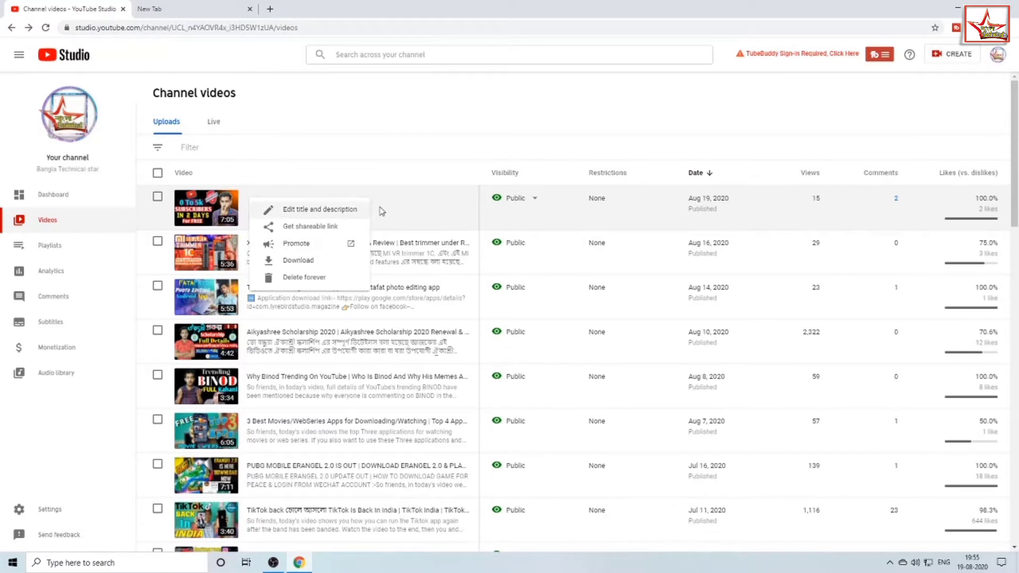
{"action": "left_click", "coordinate": [350, 118]}
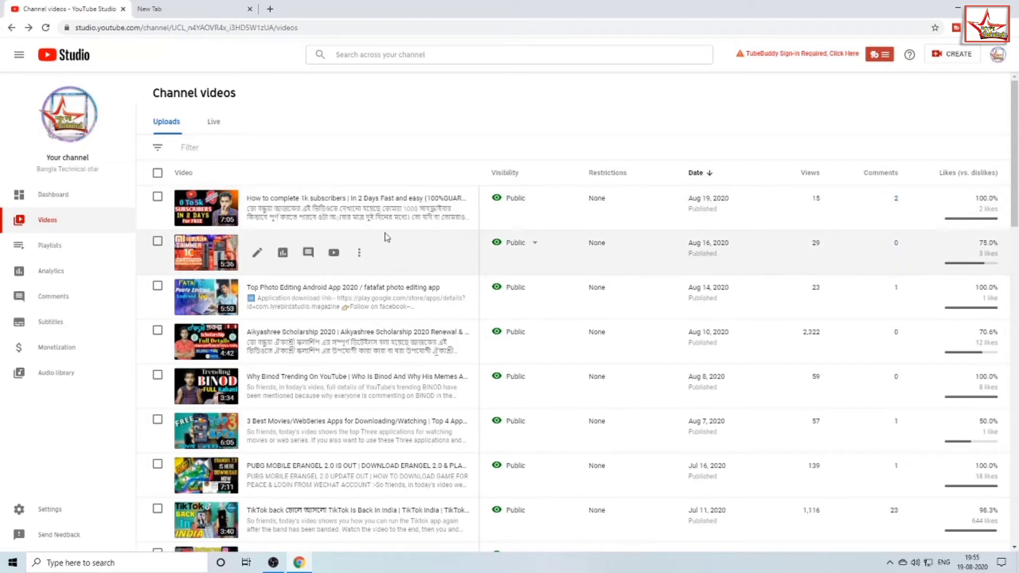
{"action": "mouse_move", "coordinate": [359, 209]}
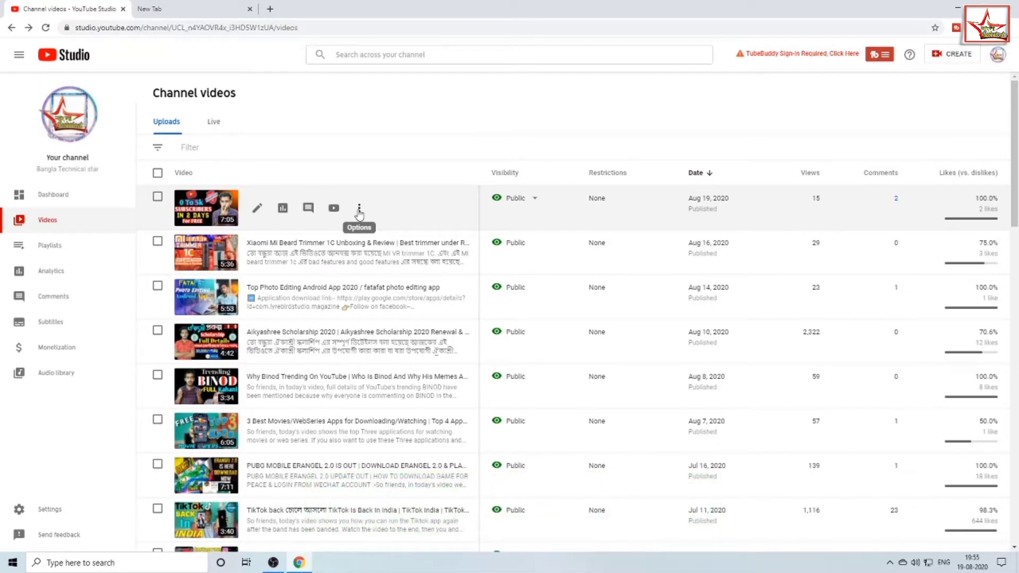
{"action": "left_click", "coordinate": [360, 208]}
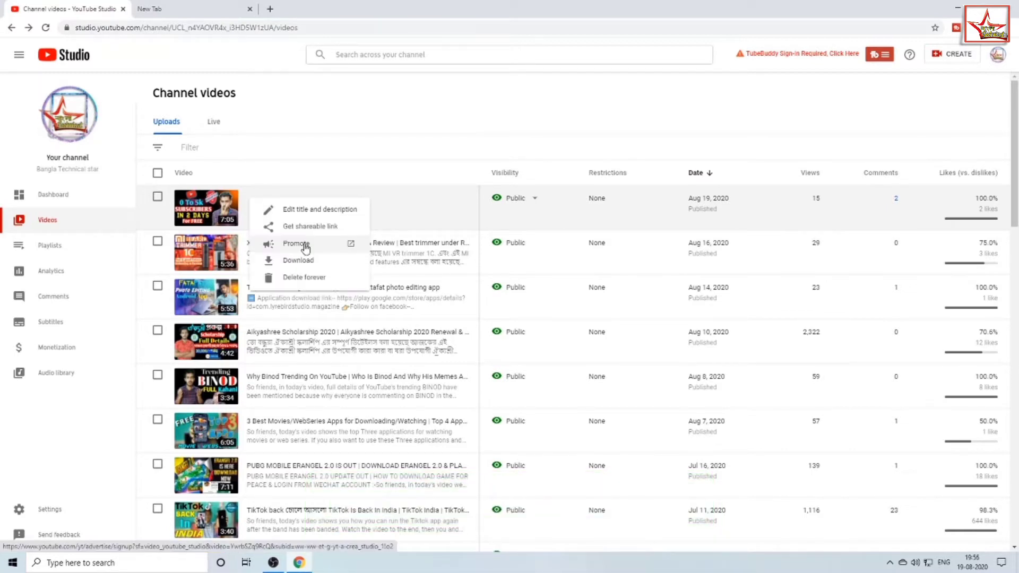
Step: Search Google for "google ads", open the official Google Ads site and enter the account's campaign overview
{"action": "left_click", "coordinate": [197, 6]}
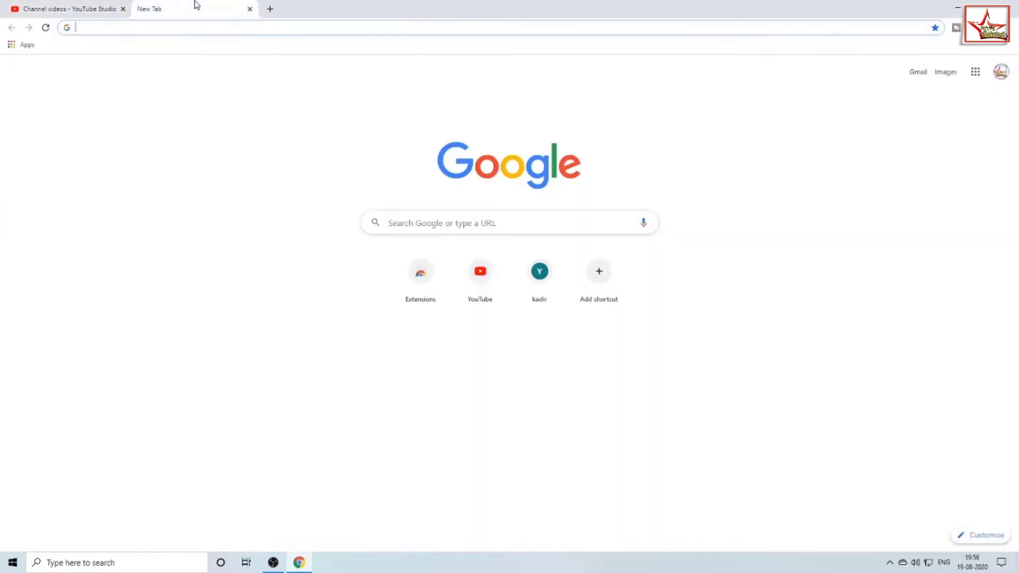
{"action": "left_click", "coordinate": [492, 223]}
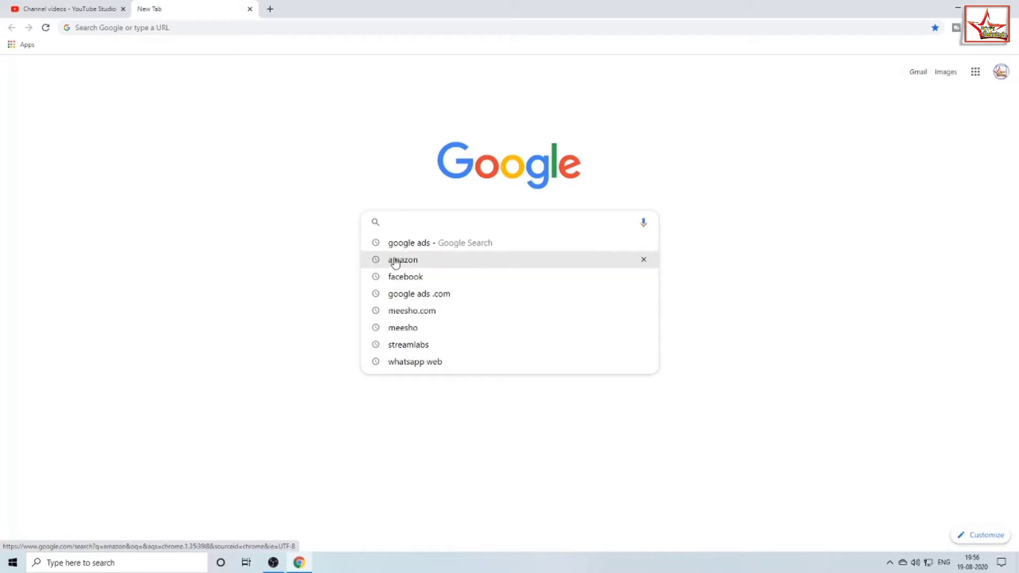
{"action": "left_click", "coordinate": [413, 248]}
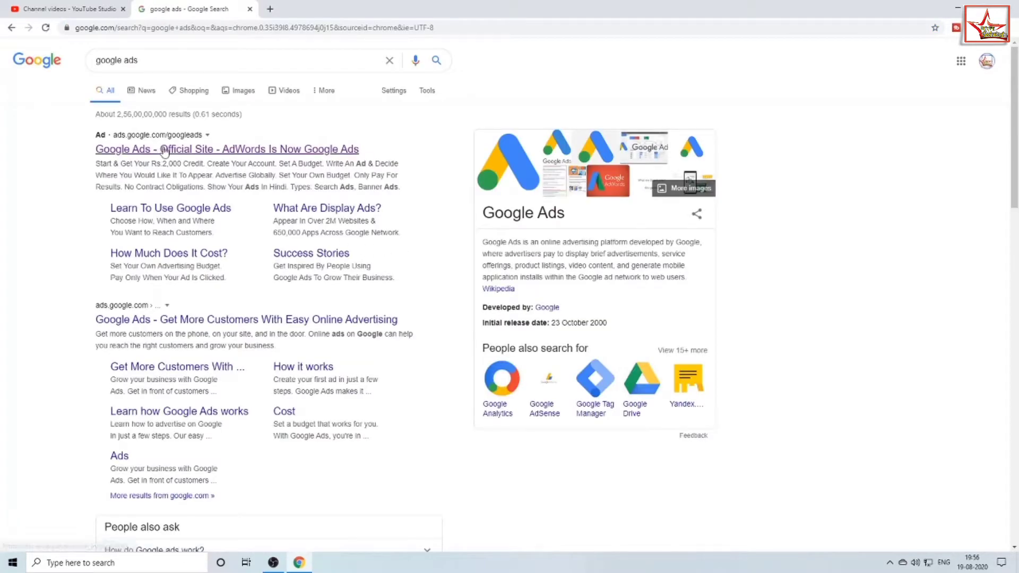
{"action": "left_click", "coordinate": [228, 149]}
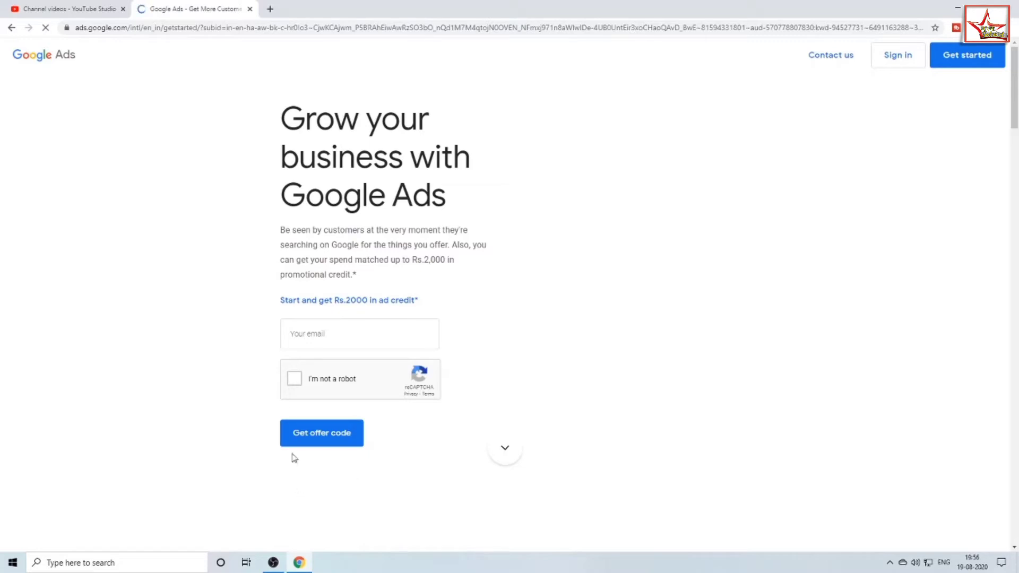
{"action": "scroll", "coordinate": [575, 452], "scroll_direction": "down", "scroll_amount": 2}
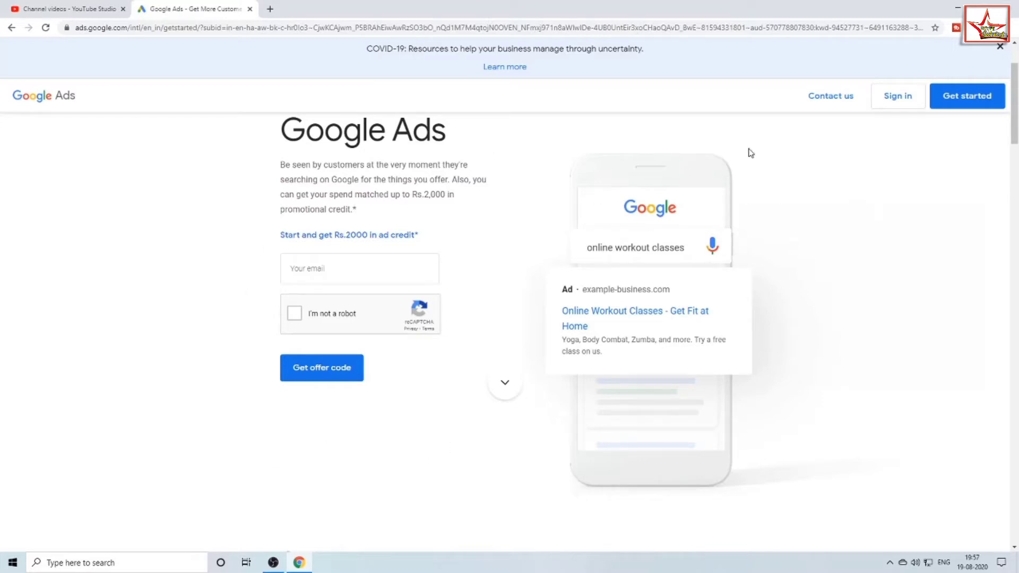
{"action": "left_click", "coordinate": [955, 101]}
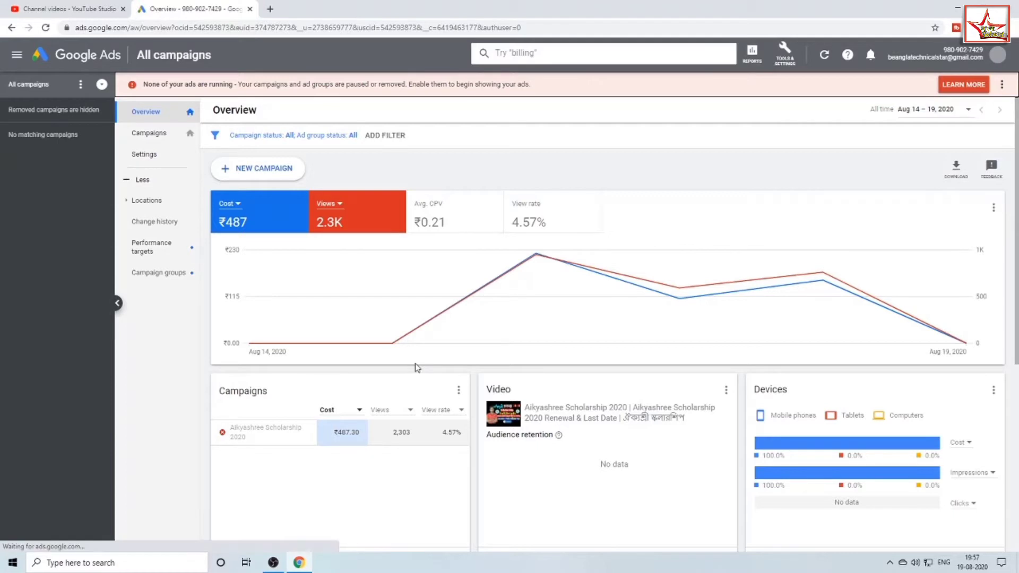
Step: Review the payment methods for adding funds in the billing summary, and return to the campaign overview without paying
{"action": "left_click", "coordinate": [784, 53]}
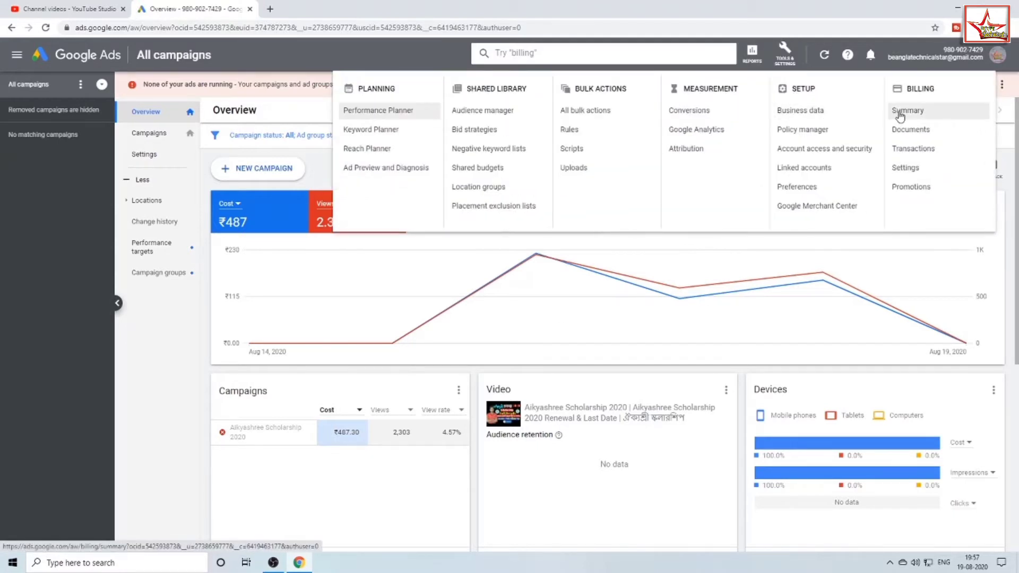
{"action": "left_click", "coordinate": [908, 110]}
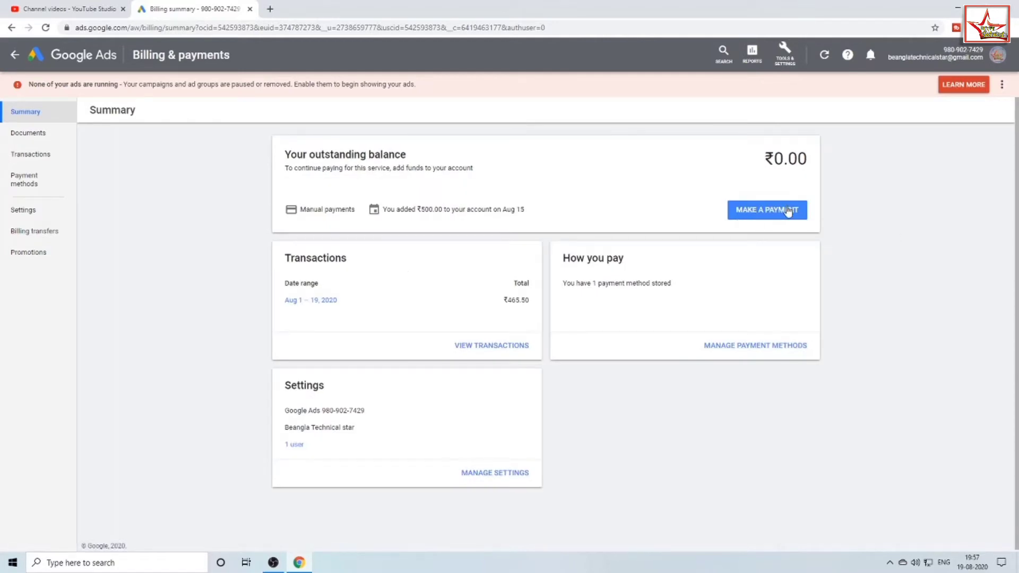
{"action": "left_click", "coordinate": [784, 213]}
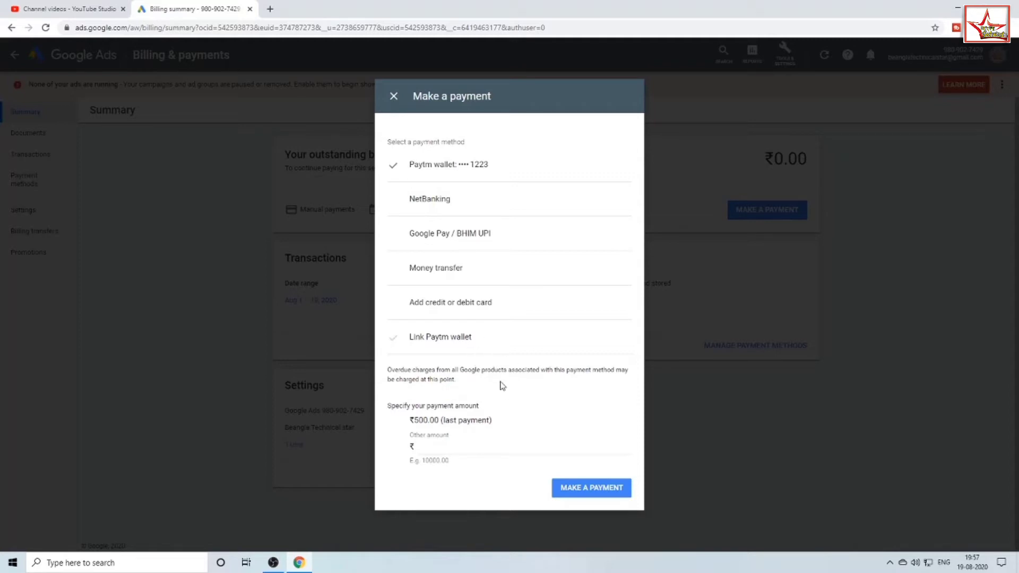
{"action": "left_click", "coordinate": [393, 96]}
{"action": "left_click", "coordinate": [12, 33]}
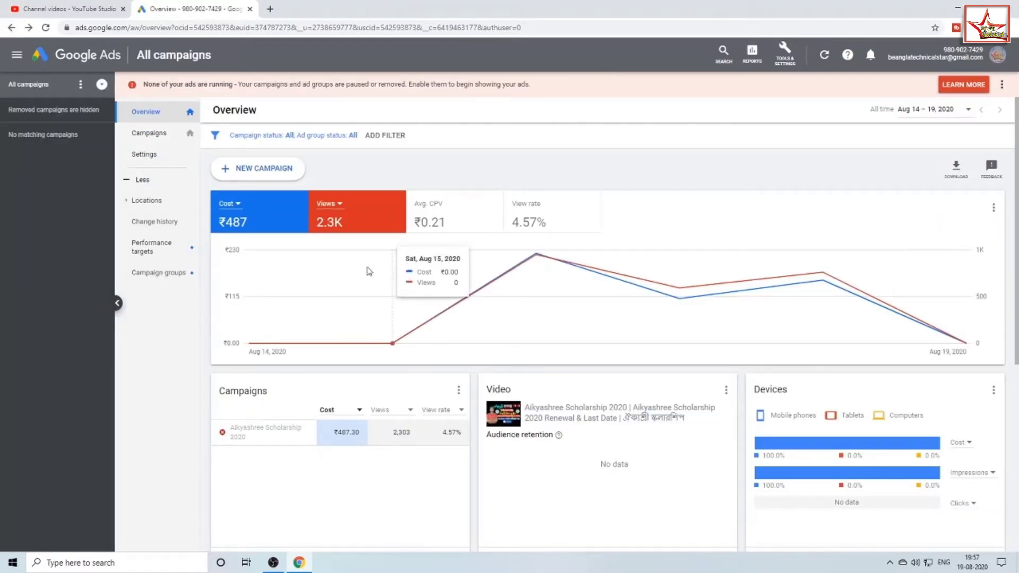
Step: Start a new campaign without a goal's guidance, using the Video type and the Custom video campaign subtype
{"action": "left_click", "coordinate": [261, 174]}
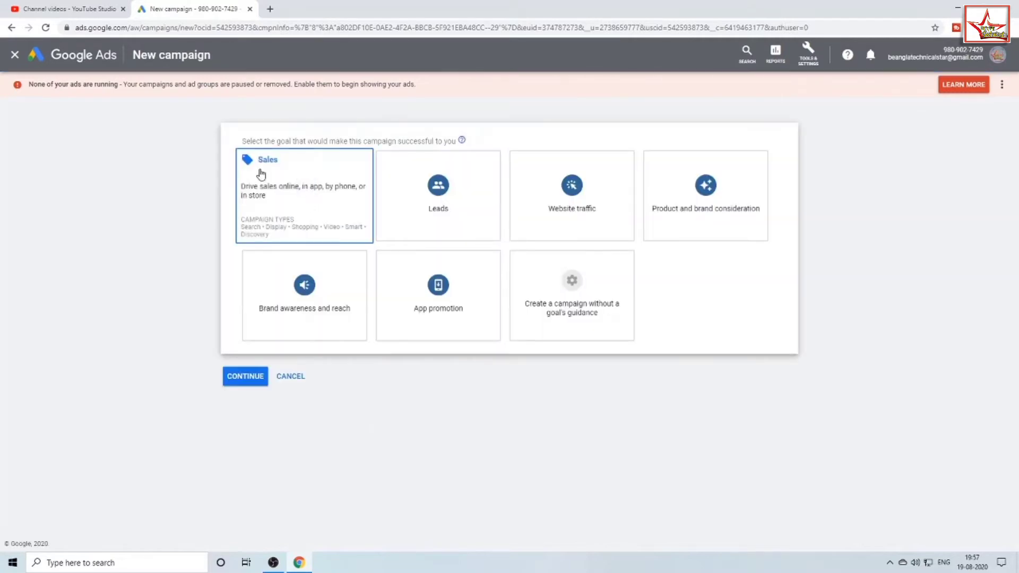
{"action": "left_click", "coordinate": [523, 234]}
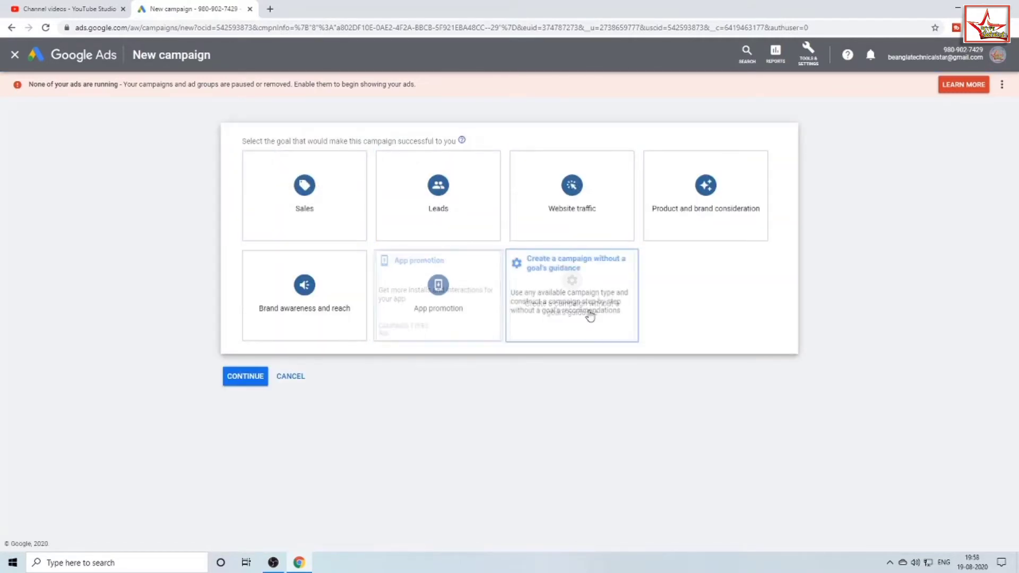
{"action": "left_click", "coordinate": [548, 328]}
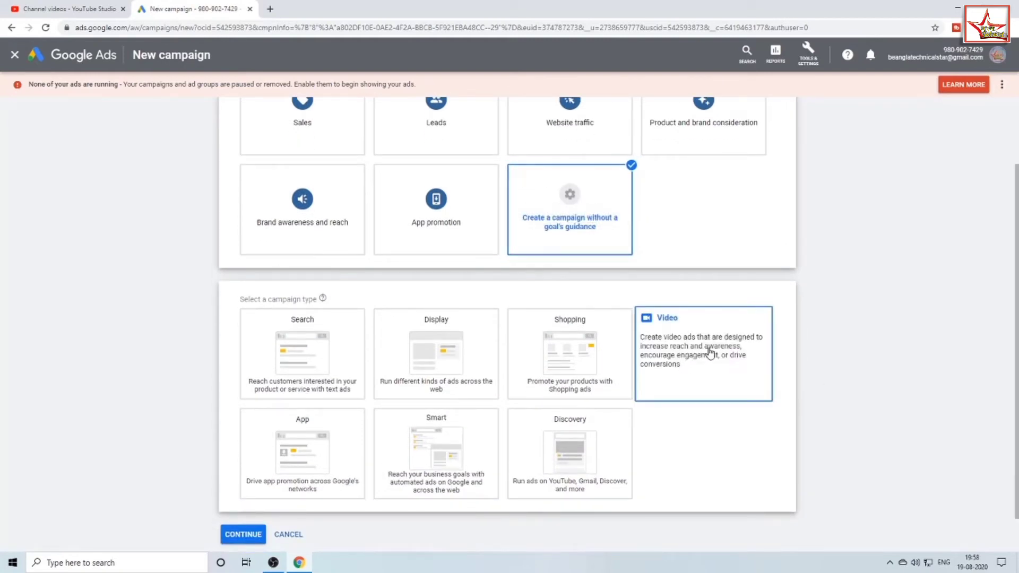
{"action": "left_click", "coordinate": [710, 353]}
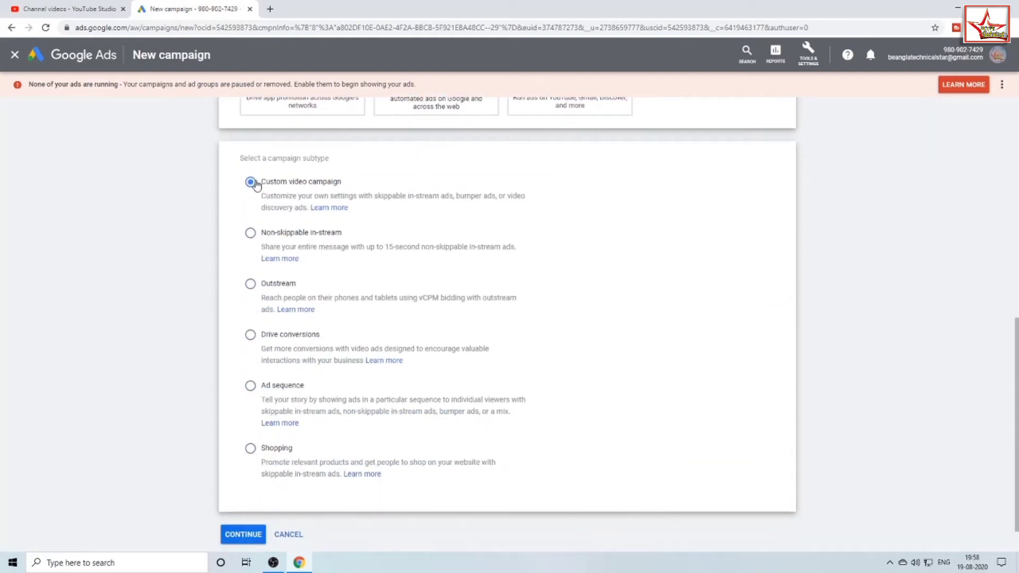
{"action": "scroll", "coordinate": [428, 340], "scroll_direction": "down", "scroll_amount": 1}
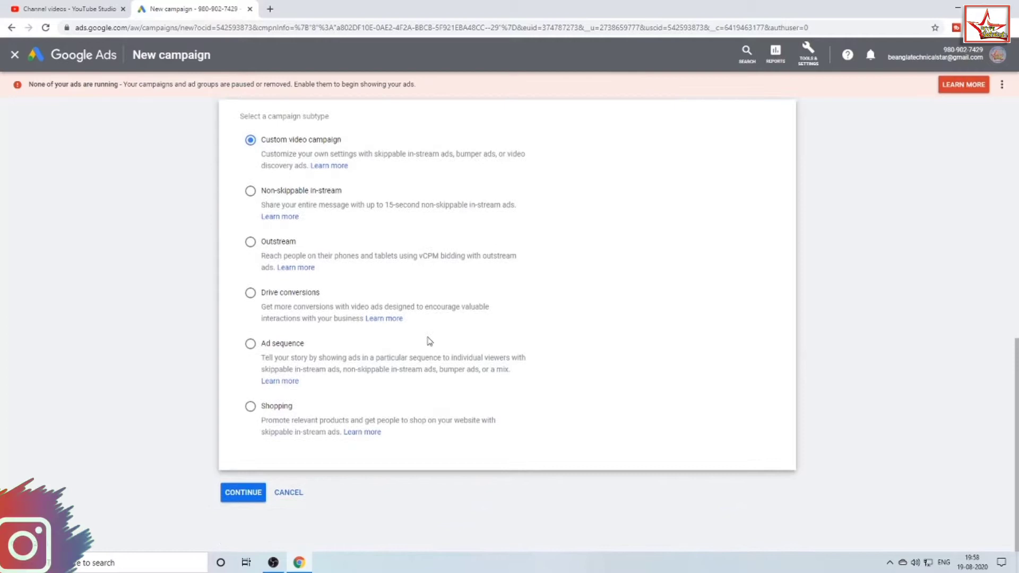
{"action": "left_click", "coordinate": [242, 498]}
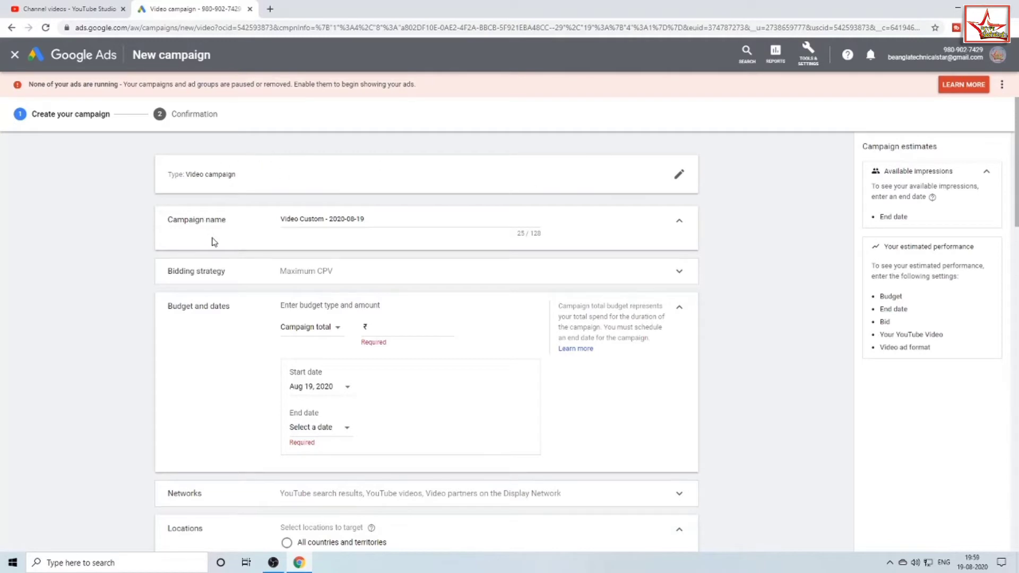
Step: Clear the default campaign name of the new video campaign
{"action": "left_click", "coordinate": [377, 217]}
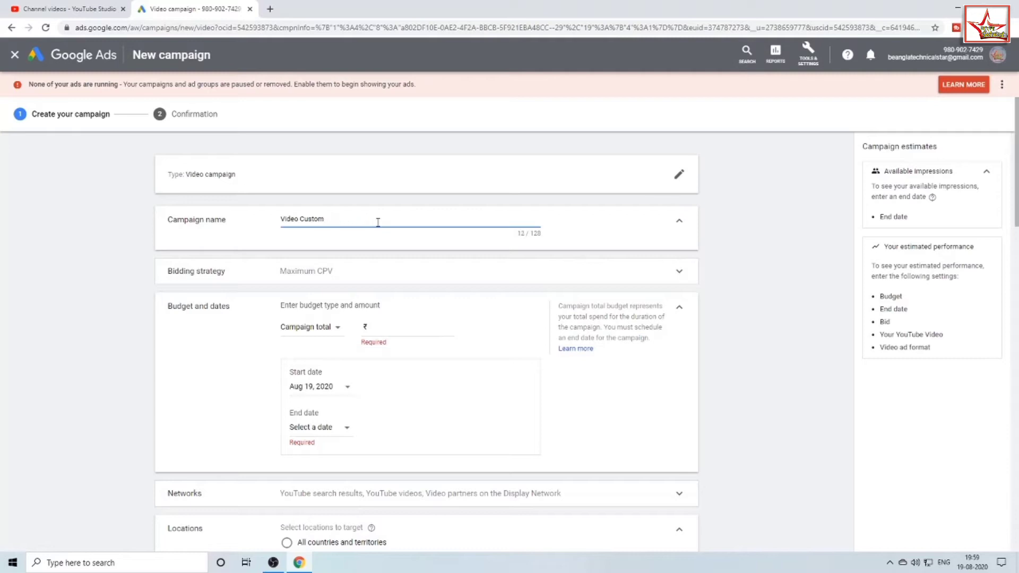
{"action": "key", "text": "BackSpace"}
{"action": "key", "text": "BackSpace"}
{"action": "key", "text": "BackSpace"}
{"action": "key", "text": "BackSpace"}
{"action": "key", "text": "BackSpace"}
{"action": "key", "text": "BackSpace"}
{"action": "key", "text": "BackSpace"}
{"action": "key", "text": "BackSpace"}
{"action": "key", "text": "BackSpace"}
{"action": "key", "text": "BackSpace"}
{"action": "key", "text": "BackSpace"}
{"action": "key", "text": "BackSpace"}
Step: In YouTube Studio, copy "How to complete 1k subscribers" from the newest video's title
{"action": "left_click", "coordinate": [44, 8]}
{"action": "left_click", "coordinate": [316, 133]}
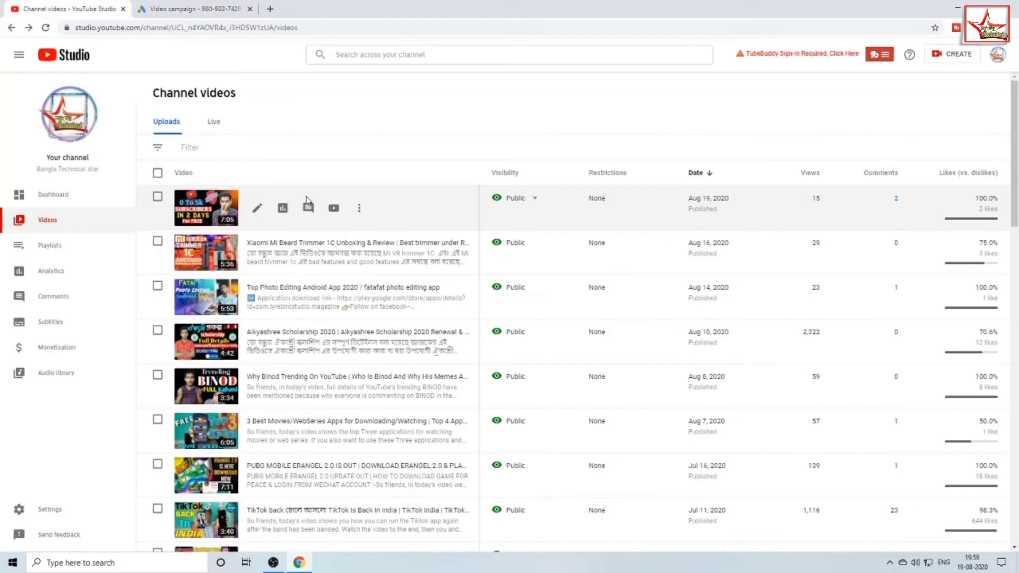
{"action": "left_click", "coordinate": [359, 209]}
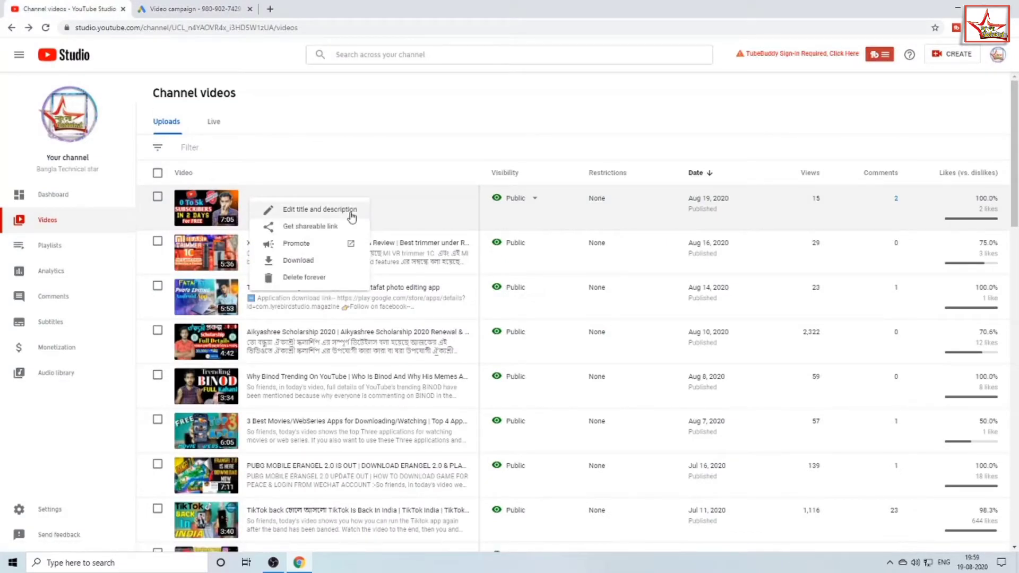
{"action": "left_click", "coordinate": [349, 211]}
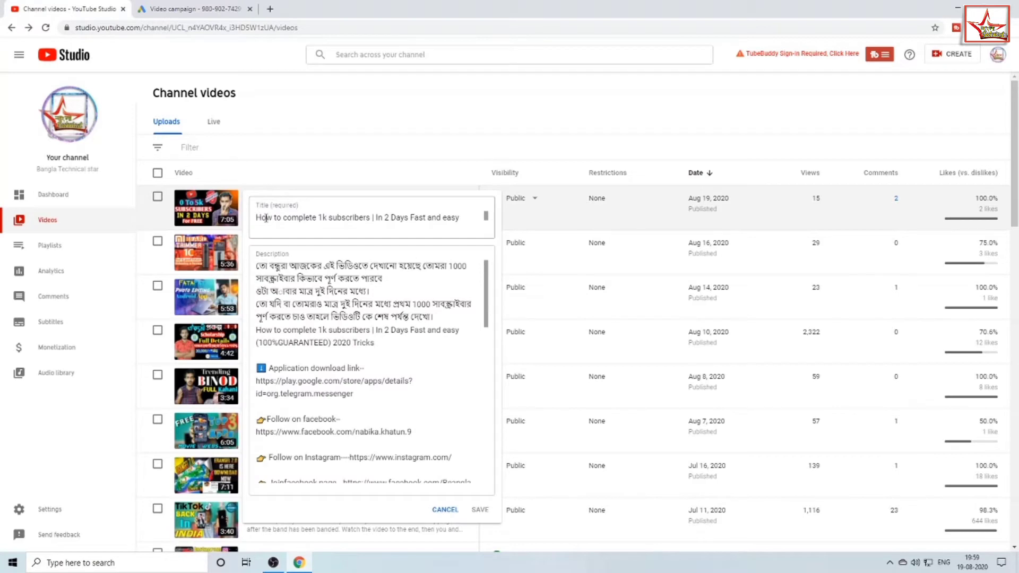
{"action": "left_click_drag", "start_coordinate": [266, 218], "coordinate": [368, 222]}
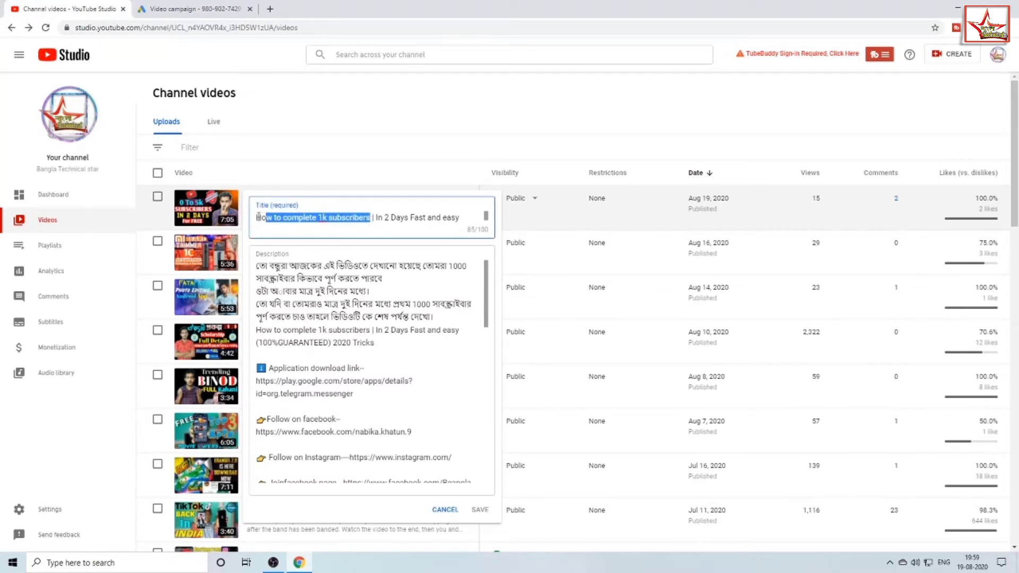
{"action": "left_click_drag", "start_coordinate": [258, 218], "coordinate": [370, 221]}
{"action": "right_click", "coordinate": [363, 219]}
{"action": "left_click", "coordinate": [380, 258]}
Step: Back in Google Ads, paste "How to complete 1k subscribers" as the campaign name
{"action": "left_click", "coordinate": [212, 9]}
{"action": "right_click", "coordinate": [315, 219]}
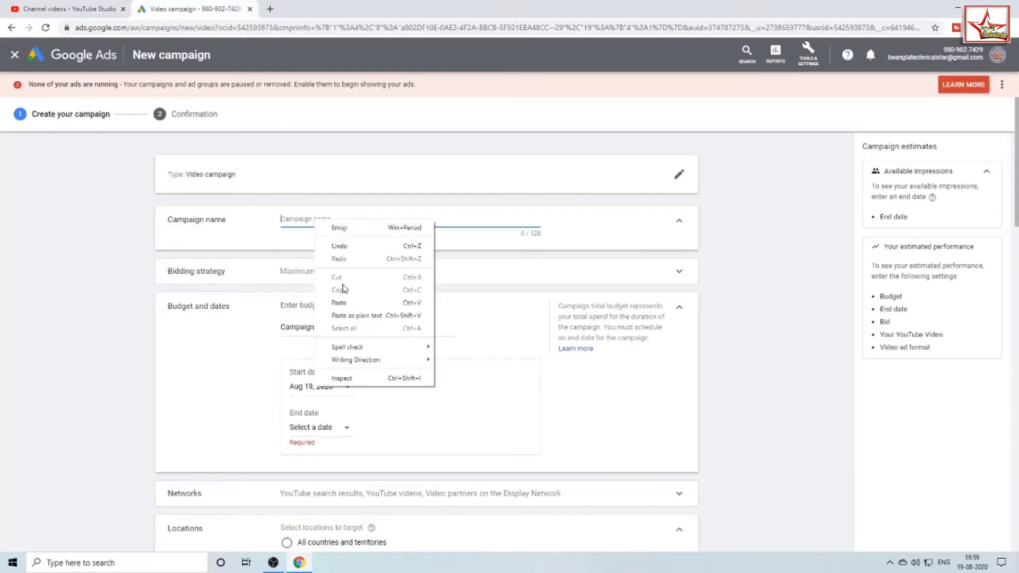
{"action": "left_click", "coordinate": [342, 303]}
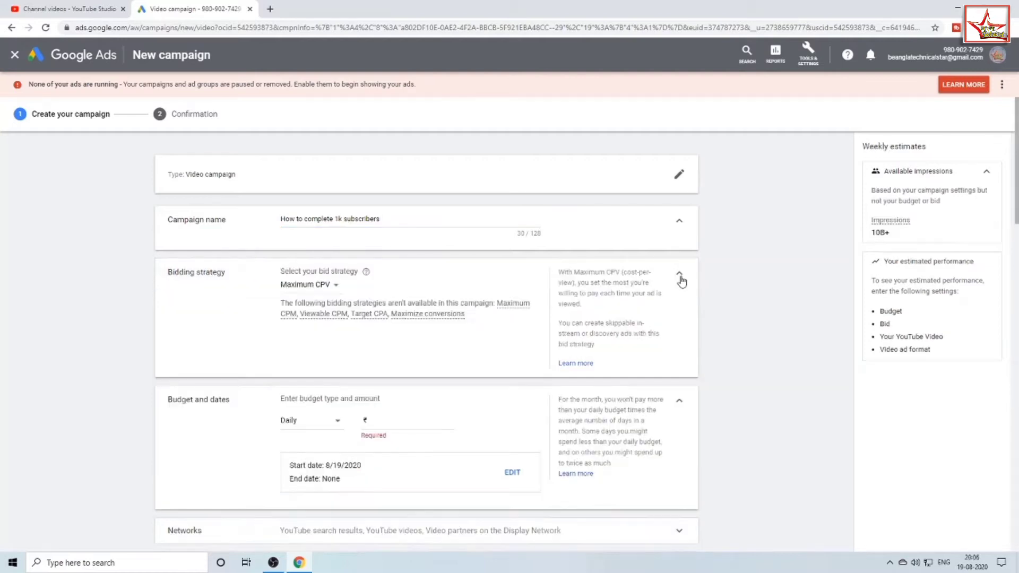
Step: Expand the bidding strategy settings and choose Maximum CPV as the bid strategy
{"action": "left_click", "coordinate": [679, 277]}
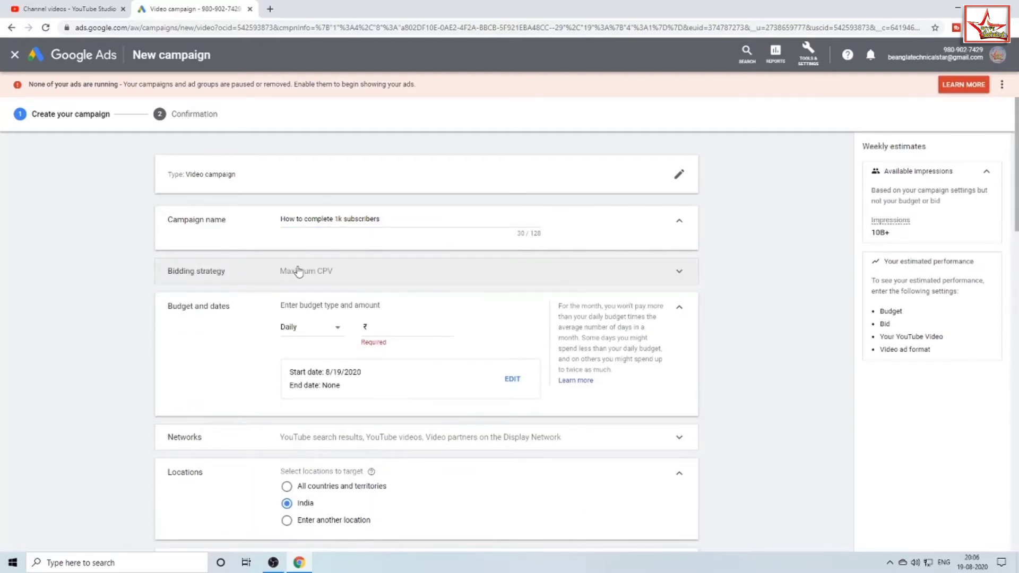
{"action": "left_click", "coordinate": [676, 272]}
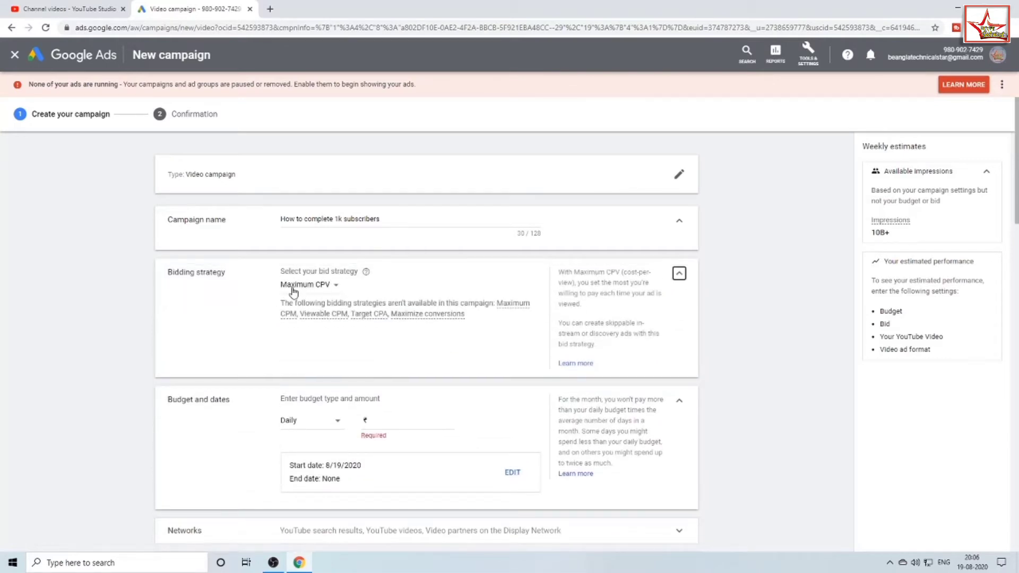
{"action": "left_click", "coordinate": [337, 290]}
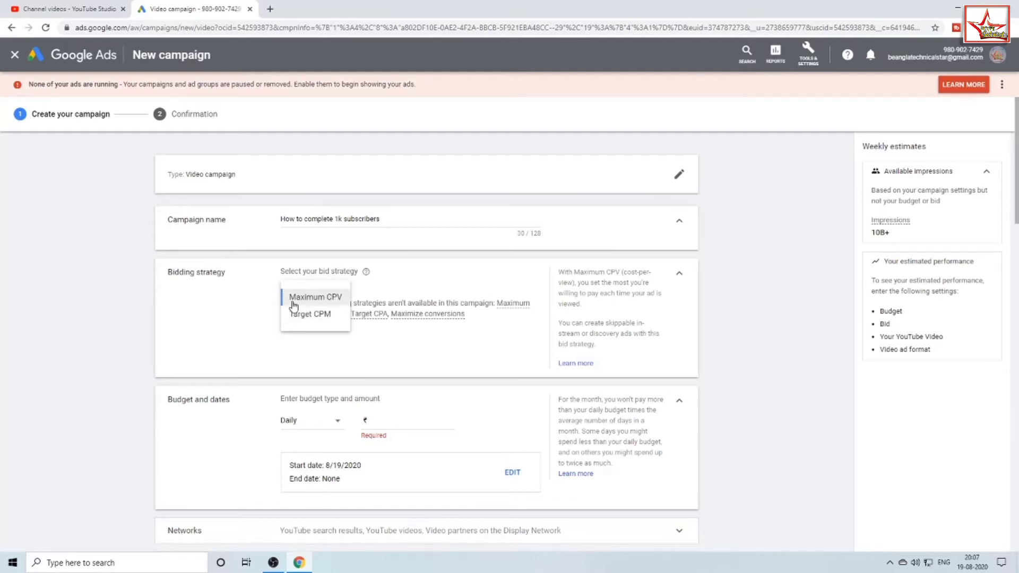
{"action": "left_click", "coordinate": [332, 298]}
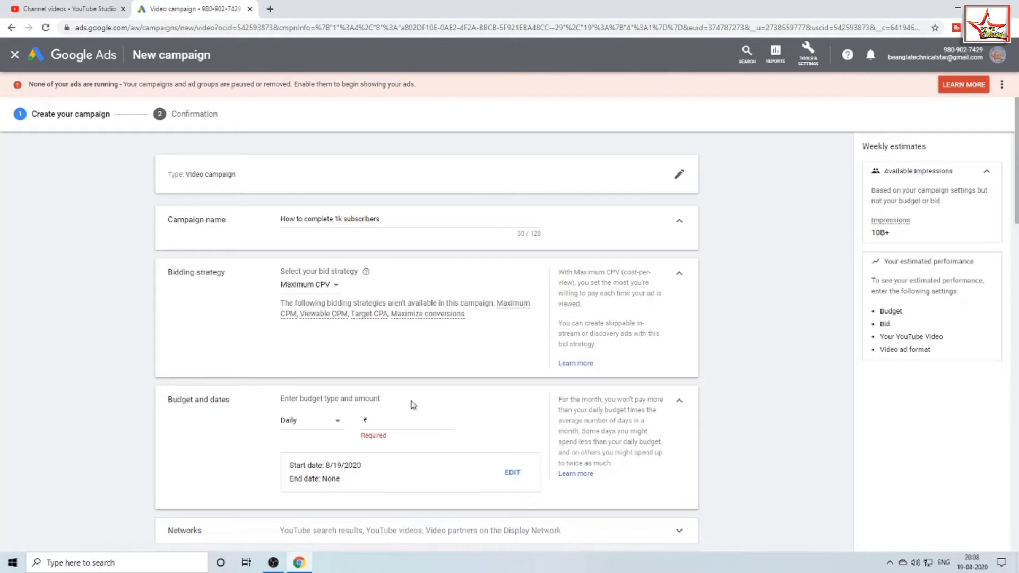
Step: Set the campaign budget to a Daily amount of ₹100
{"action": "scroll", "coordinate": [276, 417], "scroll_direction": "down", "scroll_amount": 1}
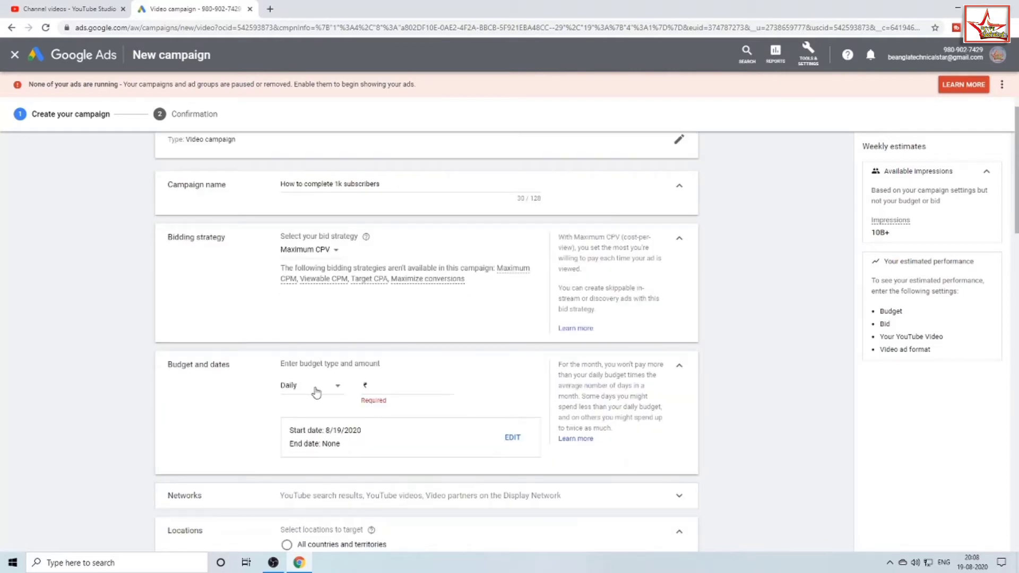
{"action": "left_click", "coordinate": [340, 390]}
{"action": "left_click", "coordinate": [318, 399]}
{"action": "left_click", "coordinate": [379, 384]}
{"action": "type", "text": "1000"}
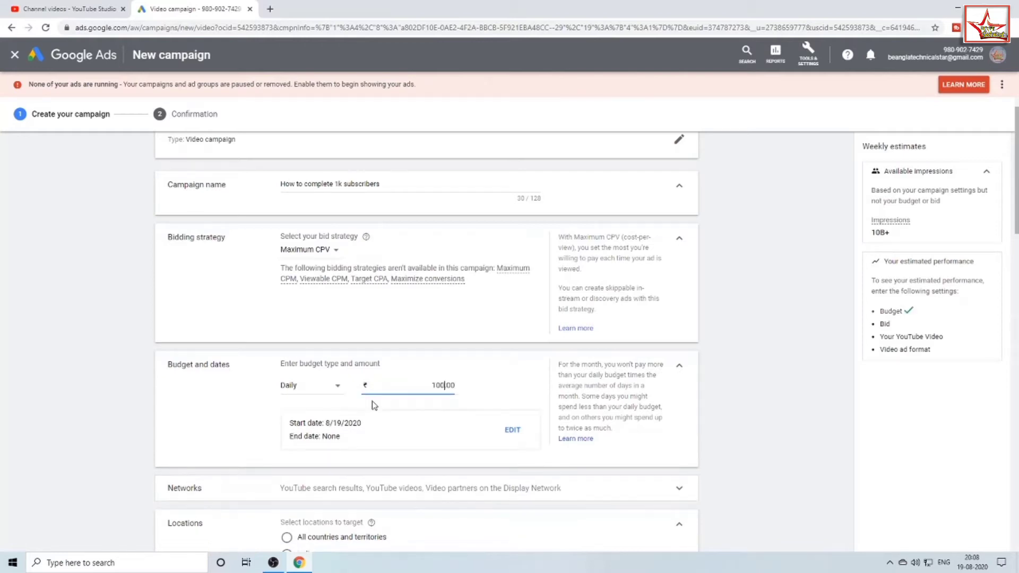
Step: In the network settings, exclude Video partners on the Display Network, keeping YouTube search results and YouTube videos
{"action": "scroll", "coordinate": [397, 388], "scroll_direction": "down", "scroll_amount": 2}
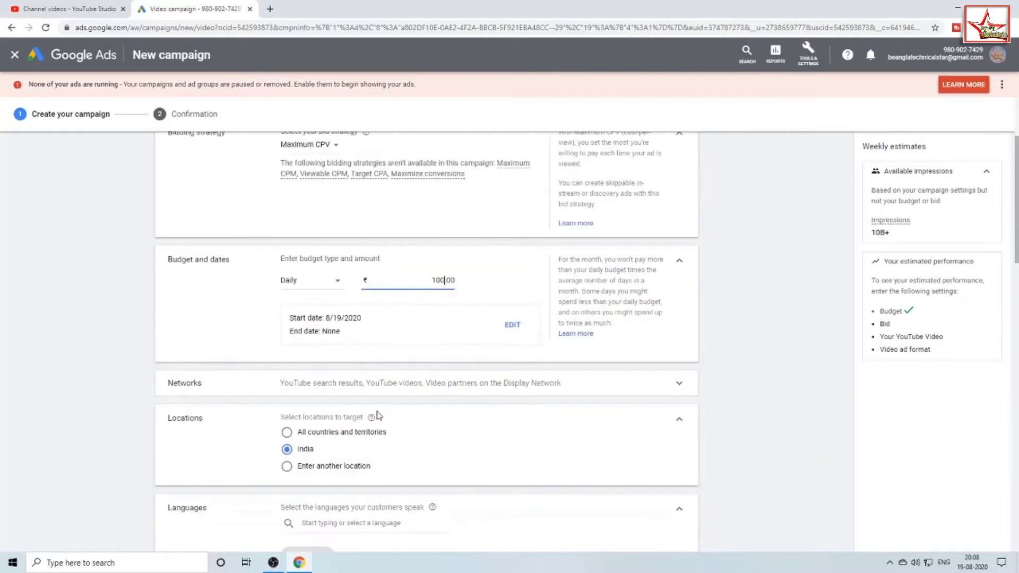
{"action": "triple_click", "coordinate": [622, 382]}
{"action": "left_click", "coordinate": [621, 383]}
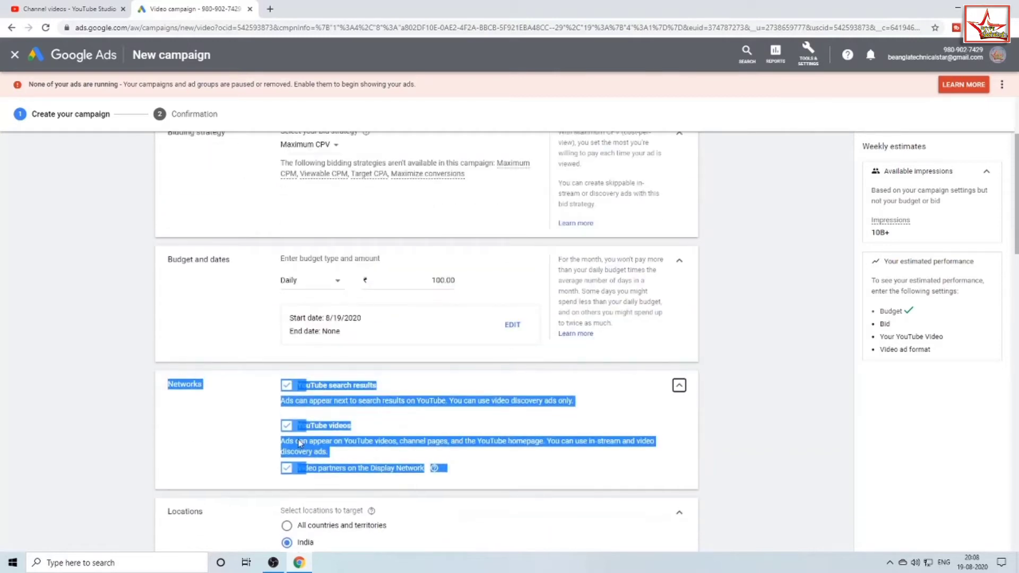
{"action": "left_click", "coordinate": [296, 405]}
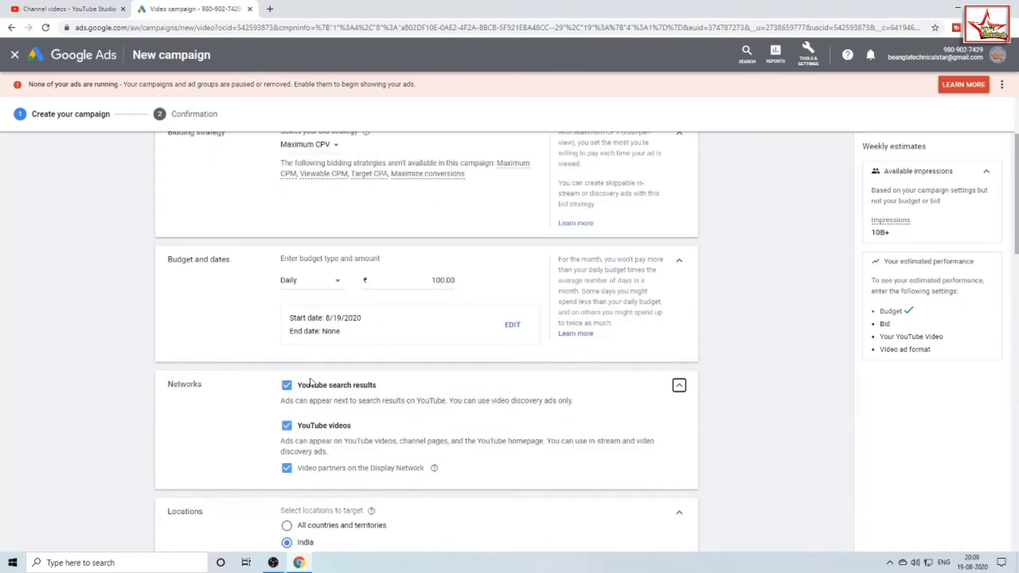
{"action": "left_click", "coordinate": [286, 470]}
{"action": "left_click", "coordinate": [679, 385]}
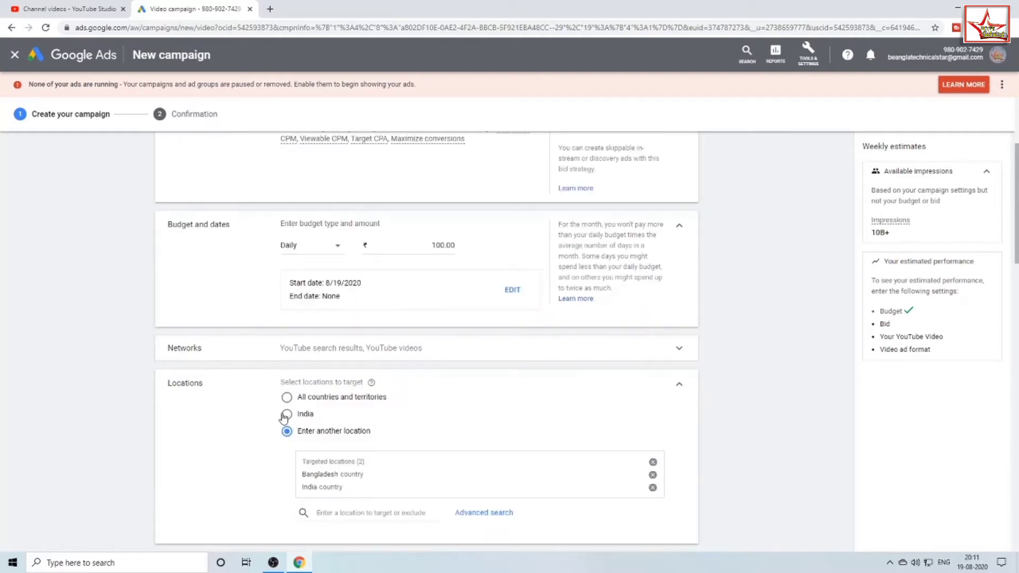
Step: Go through the location options, select Enter another location with Bangladesh and India as targets, and collapse the location settings
{"action": "left_click", "coordinate": [287, 414]}
{"action": "left_click", "coordinate": [287, 399]}
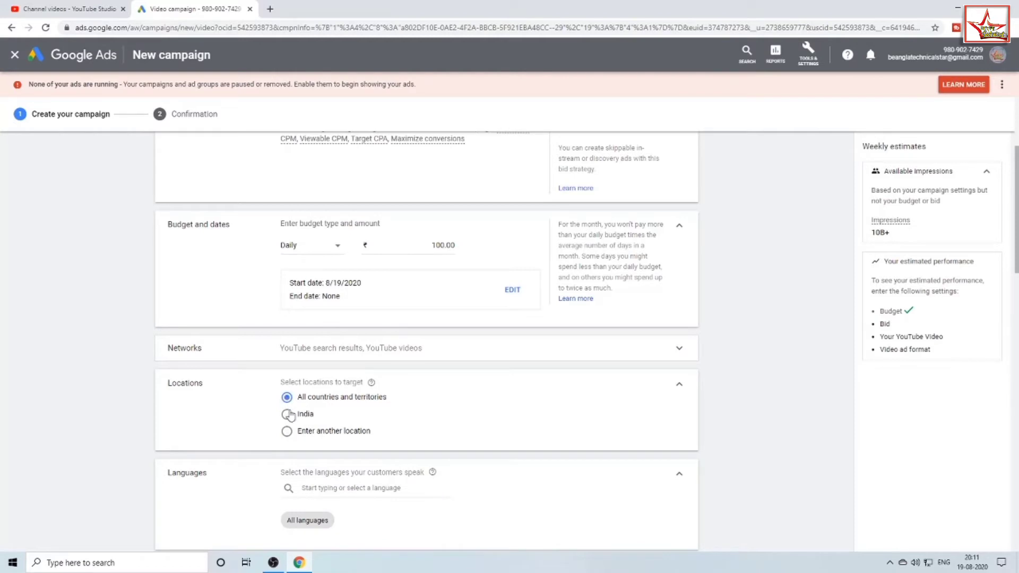
{"action": "left_click", "coordinate": [287, 414]}
{"action": "left_click", "coordinate": [286, 431]}
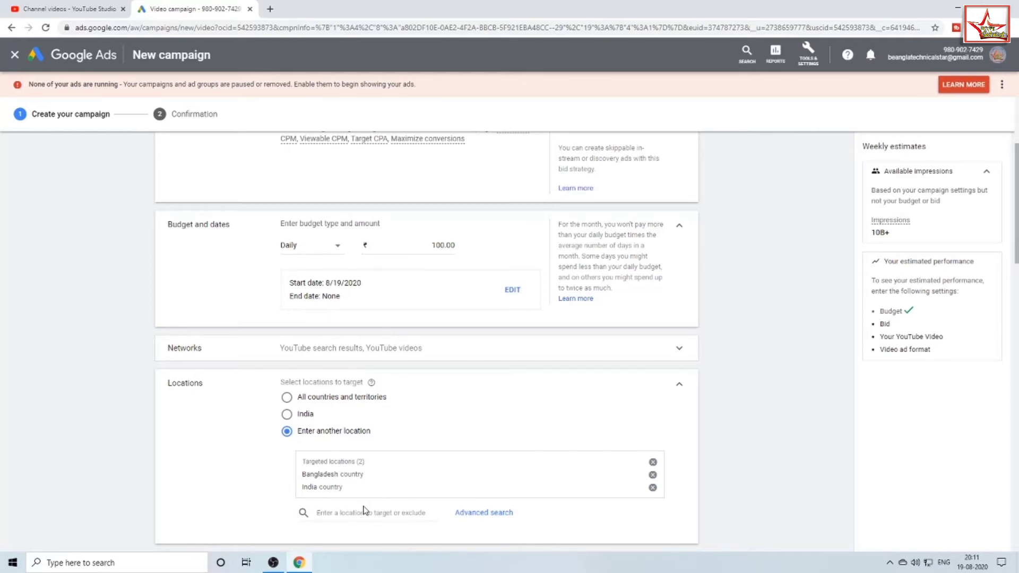
{"action": "scroll", "coordinate": [404, 482], "scroll_direction": "down", "scroll_amount": 1}
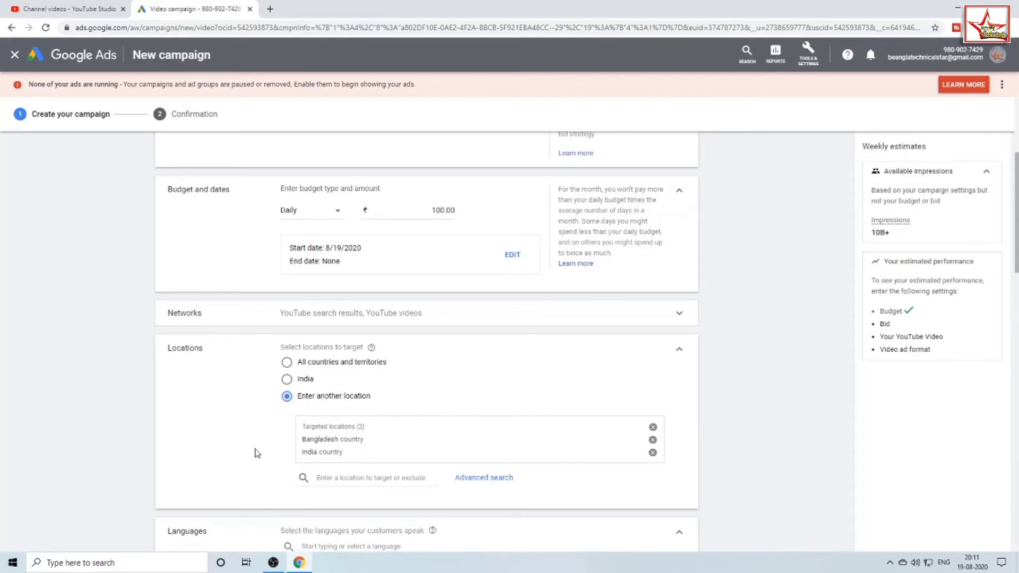
{"action": "left_click", "coordinate": [681, 353]}
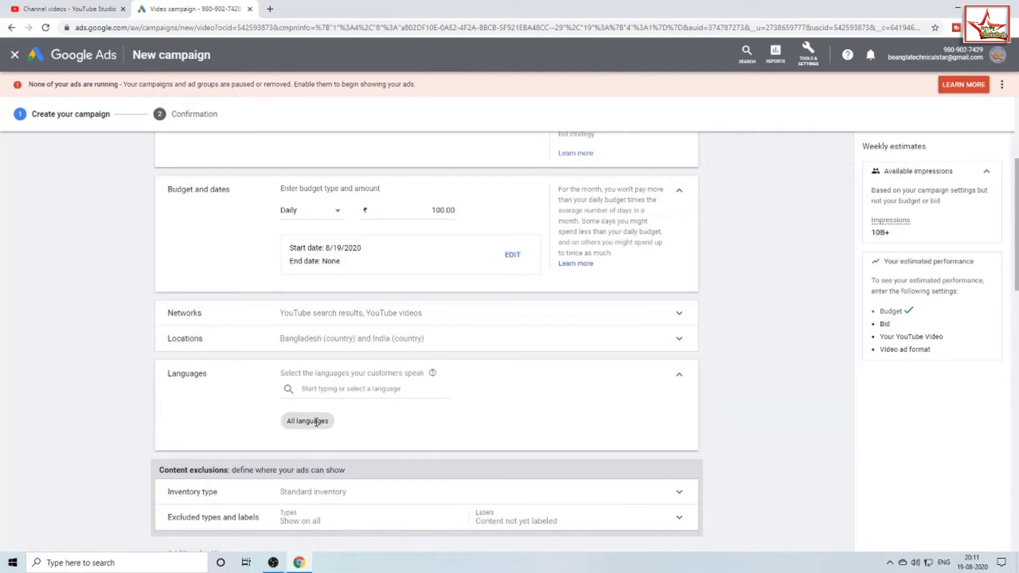
Step: Set the languages the customers speak to Bengali and English
{"action": "left_click", "coordinate": [330, 388]}
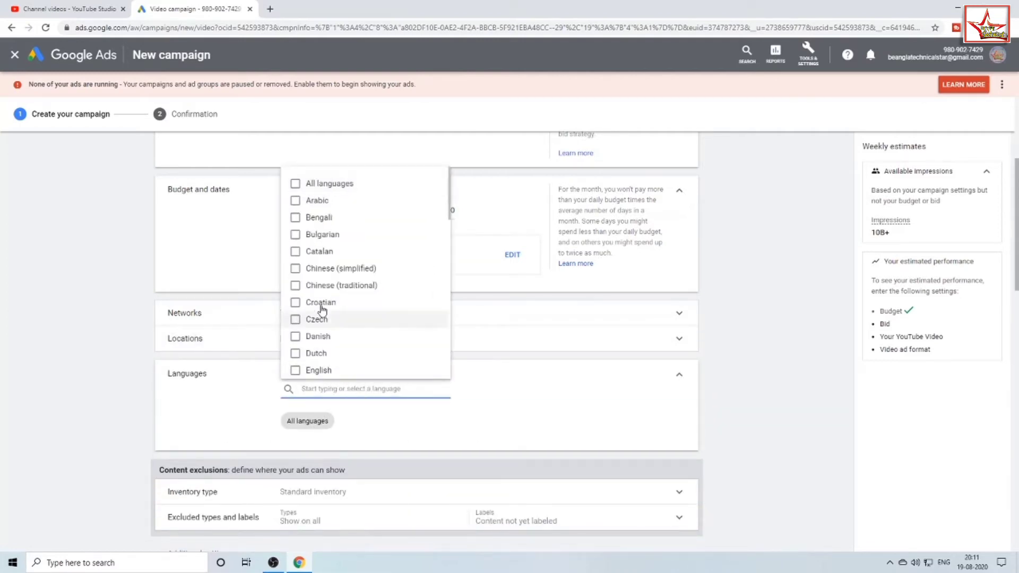
{"action": "left_click", "coordinate": [297, 219]}
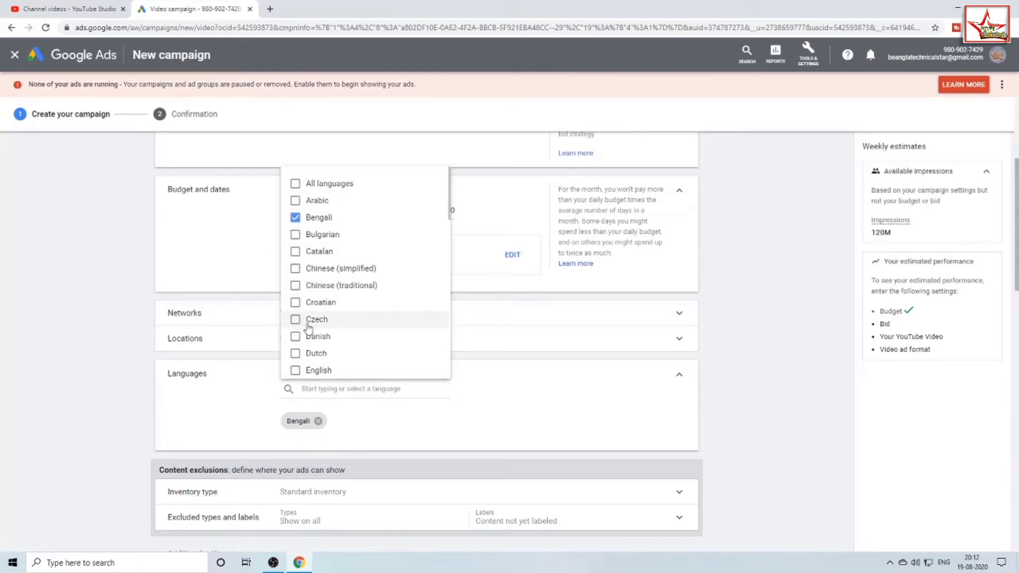
{"action": "scroll", "coordinate": [297, 329], "scroll_direction": "down", "scroll_amount": 1}
{"action": "left_click", "coordinate": [296, 337]}
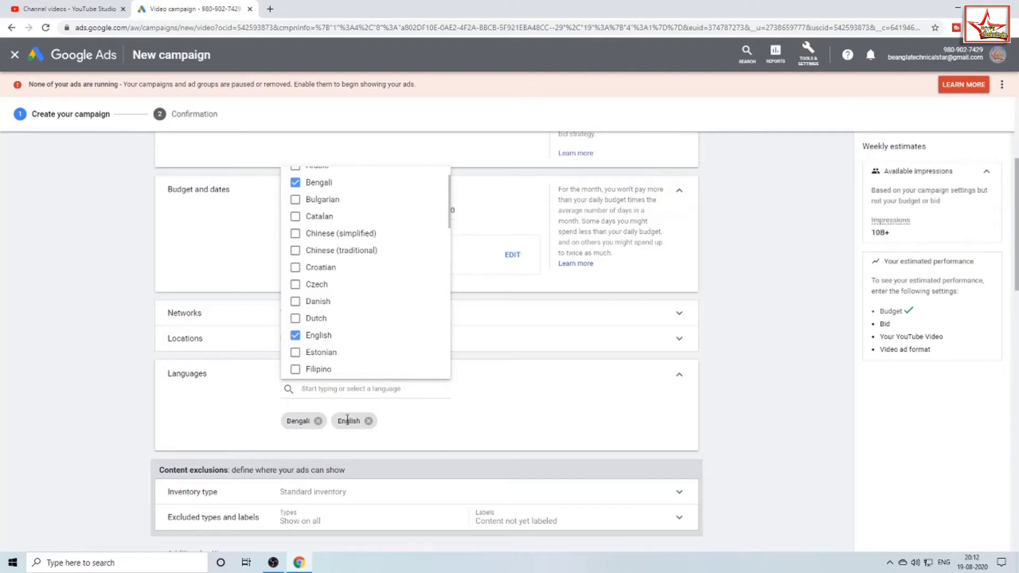
{"action": "scroll", "coordinate": [319, 249], "scroll_direction": "up", "scroll_amount": 1}
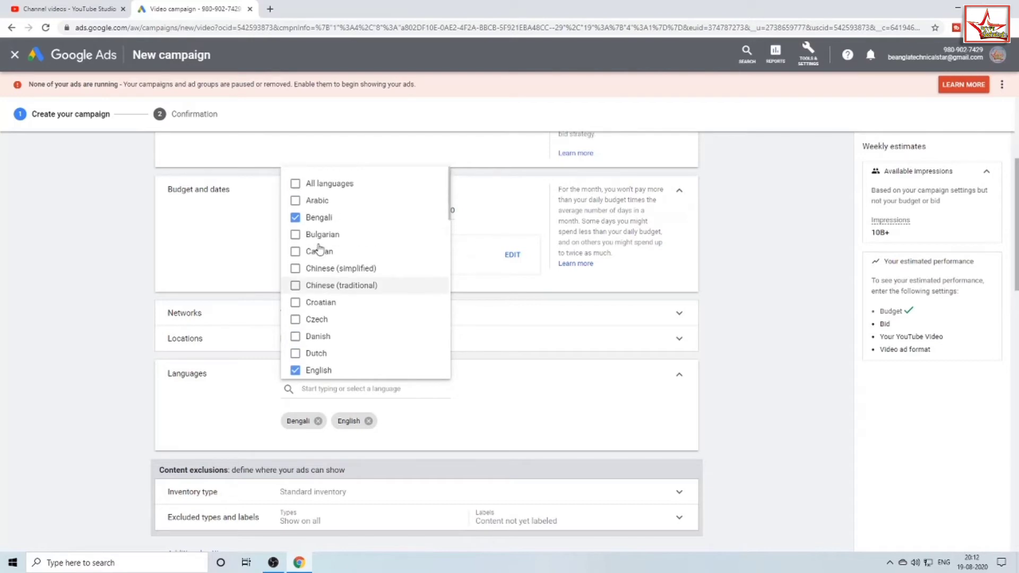
{"action": "left_click", "coordinate": [496, 463]}
Step: Set the inventory type in the content exclusions to Expanded inventory
{"action": "scroll", "coordinate": [449, 434], "scroll_direction": "down", "scroll_amount": 1}
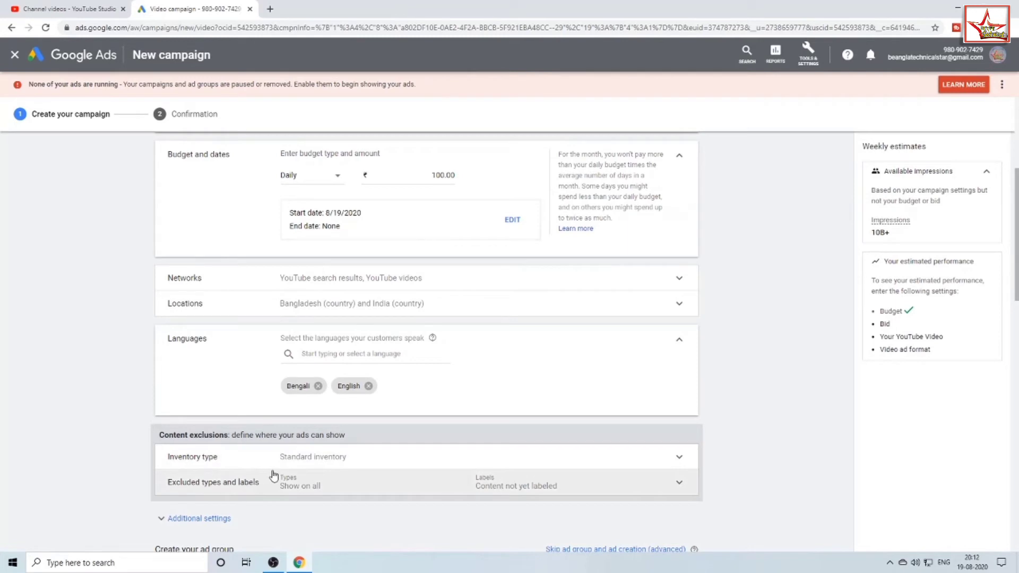
{"action": "left_click", "coordinate": [675, 462]}
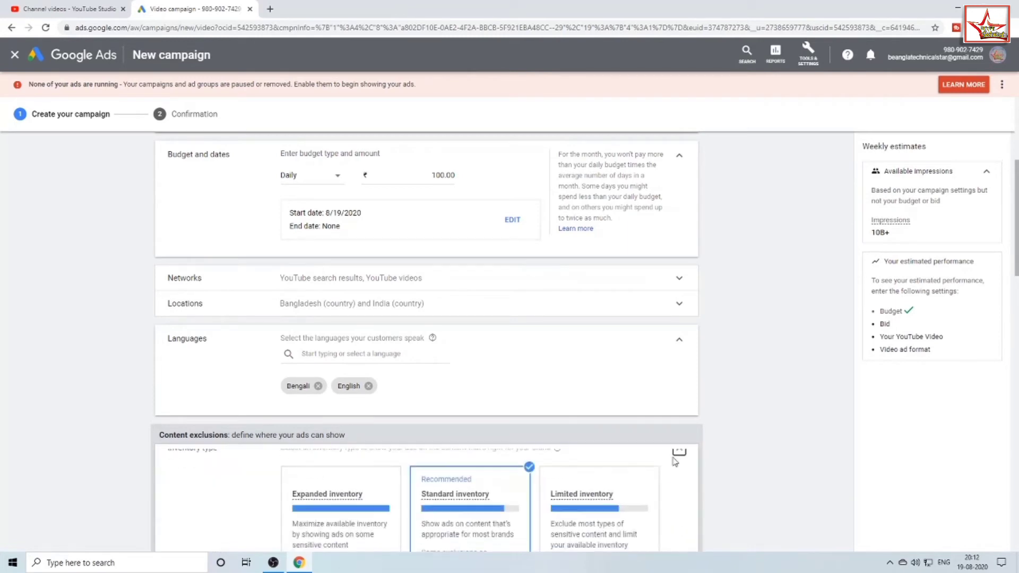
{"action": "scroll", "coordinate": [557, 467], "scroll_direction": "down", "scroll_amount": 2}
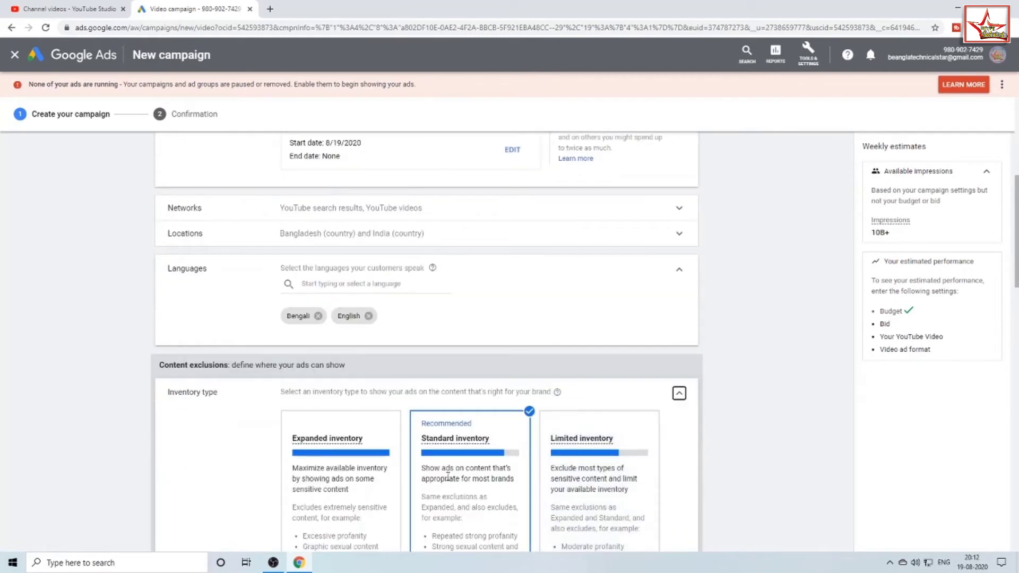
{"action": "left_click", "coordinate": [363, 471]}
{"action": "left_click", "coordinate": [677, 396]}
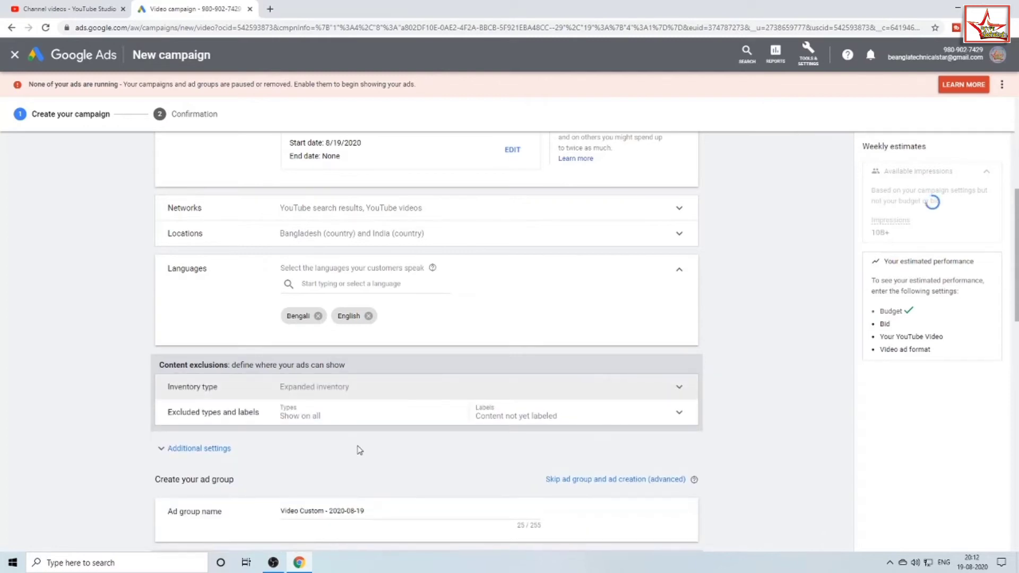
Step: Exclude Live streaming videos and Embedded YouTube videos, and stop excluding Content not yet labeled
{"action": "scroll", "coordinate": [360, 450], "scroll_direction": "down", "scroll_amount": 1}
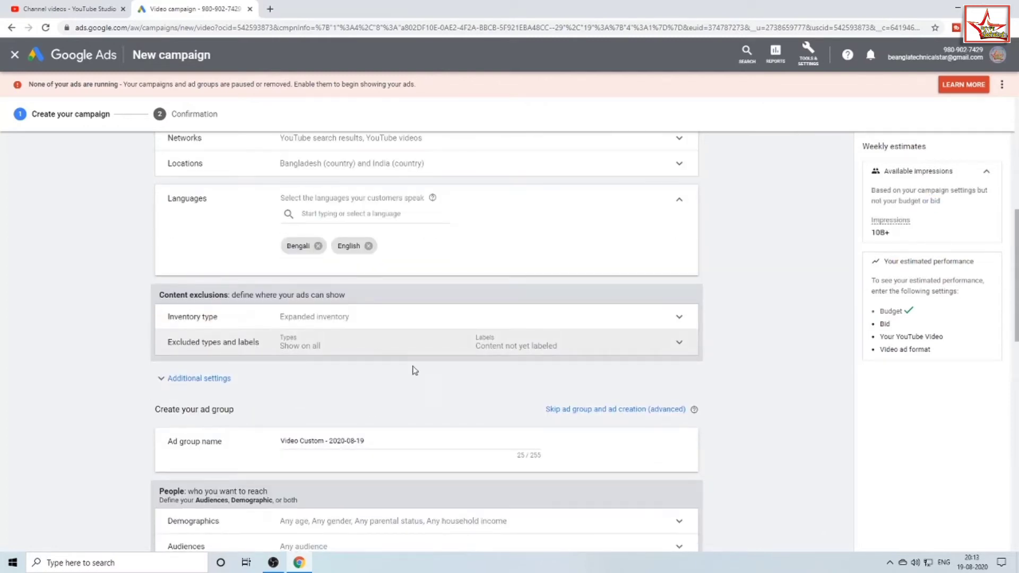
{"action": "left_click", "coordinate": [678, 344]}
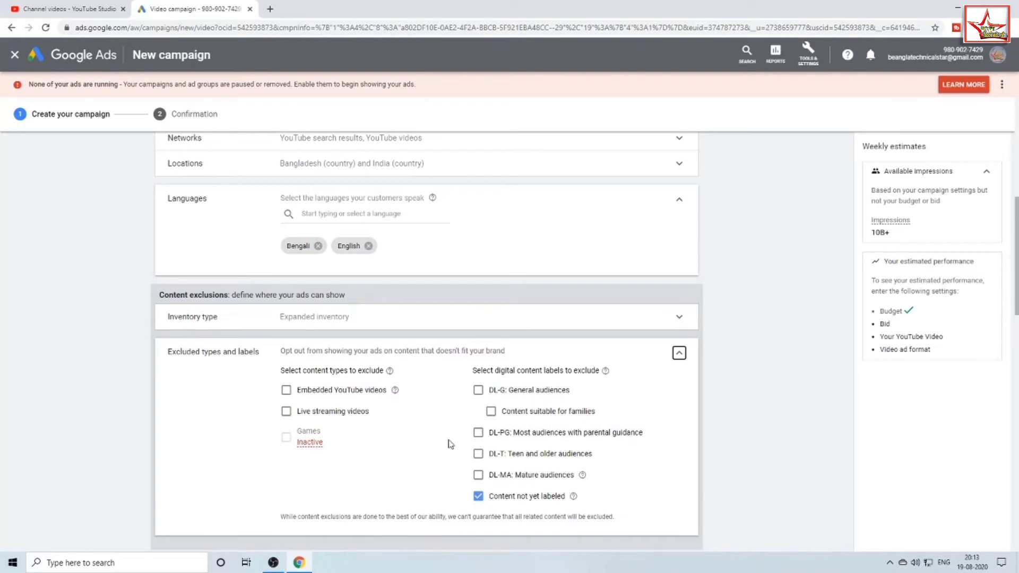
{"action": "left_click", "coordinate": [478, 496]}
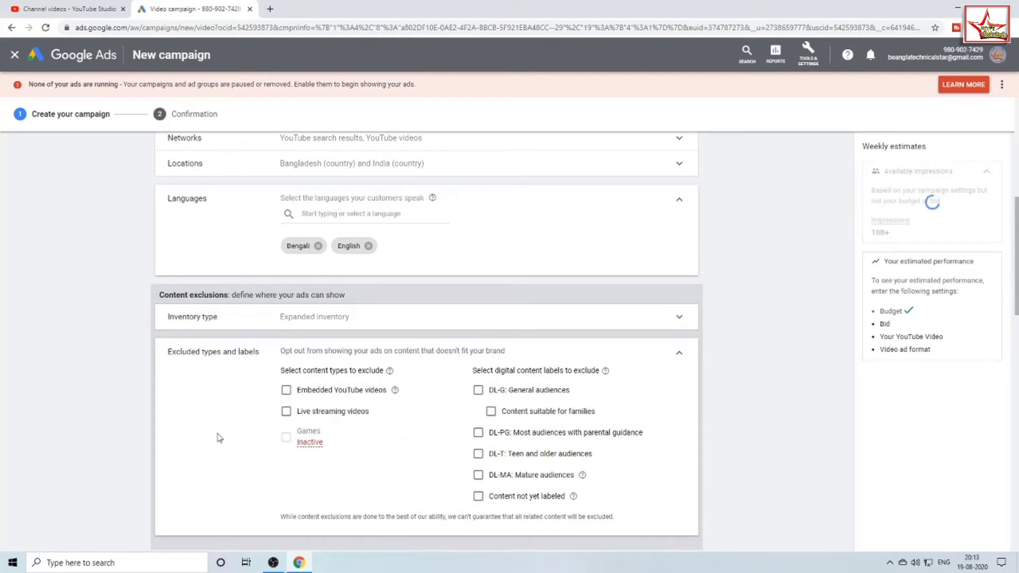
{"action": "left_click", "coordinate": [287, 412]}
{"action": "left_click", "coordinate": [286, 391]}
{"action": "left_click", "coordinate": [681, 354]}
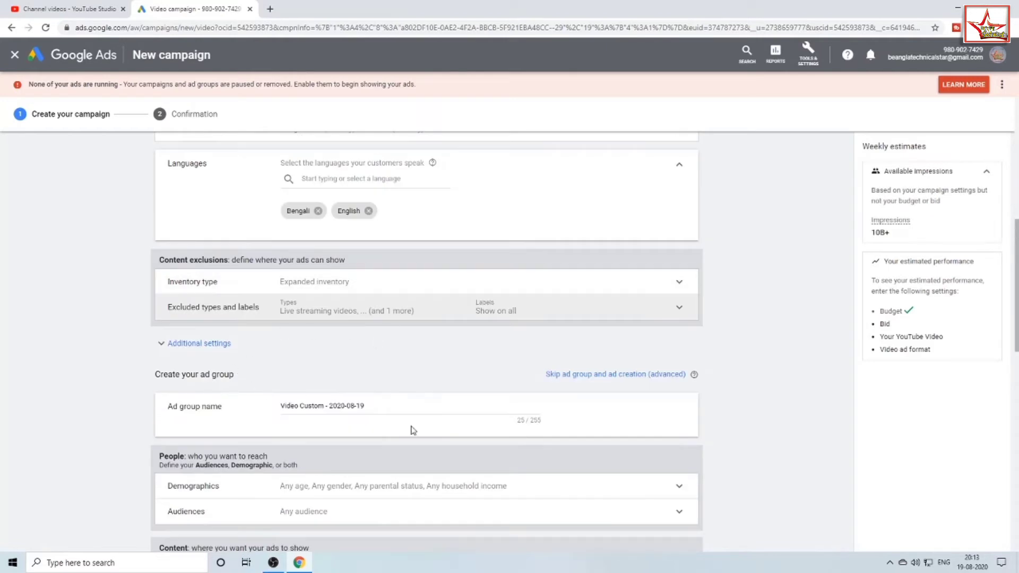
Step: In the additional settings, set specific device targeting to Mobile phones only, removing Computers, Tablets and TV screens
{"action": "left_click", "coordinate": [209, 345]}
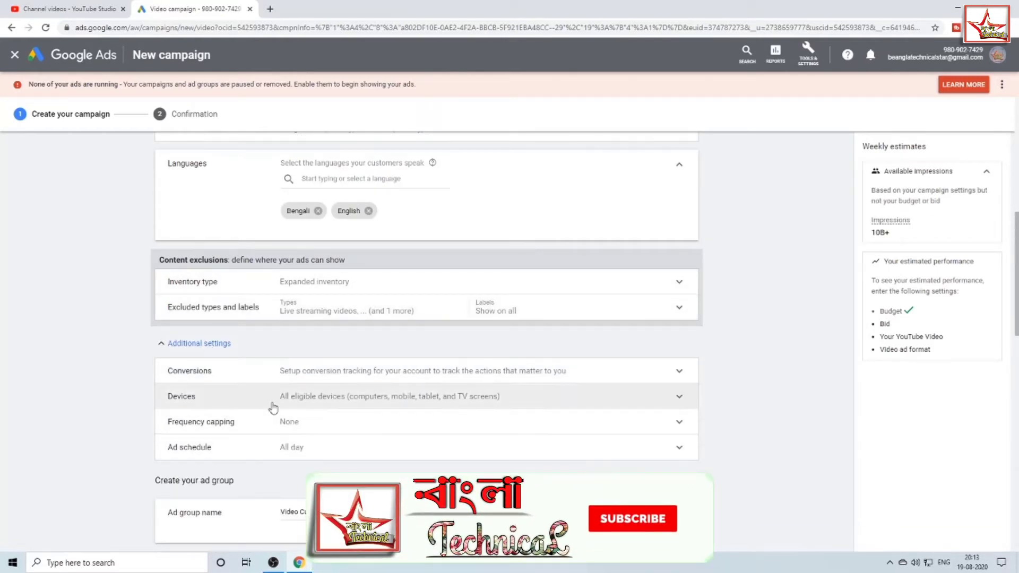
{"action": "scroll", "coordinate": [322, 387], "scroll_direction": "down", "scroll_amount": 1}
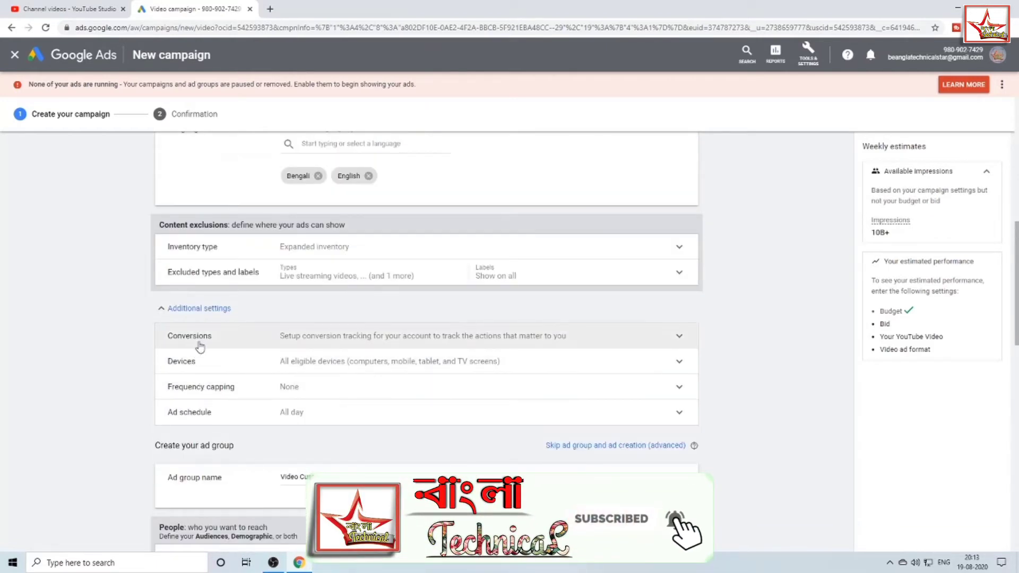
{"action": "left_click", "coordinate": [673, 369]}
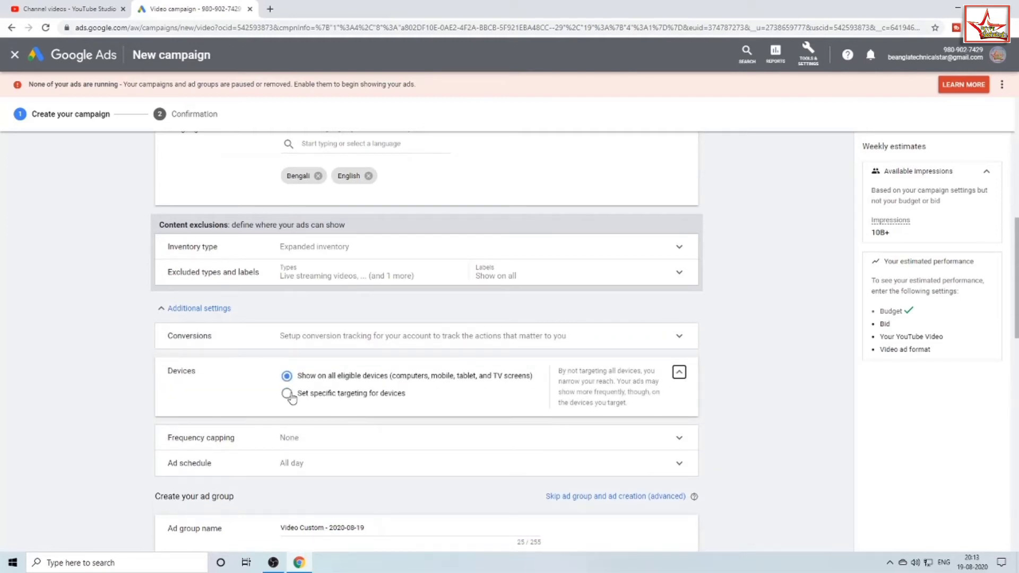
{"action": "left_click", "coordinate": [287, 394]}
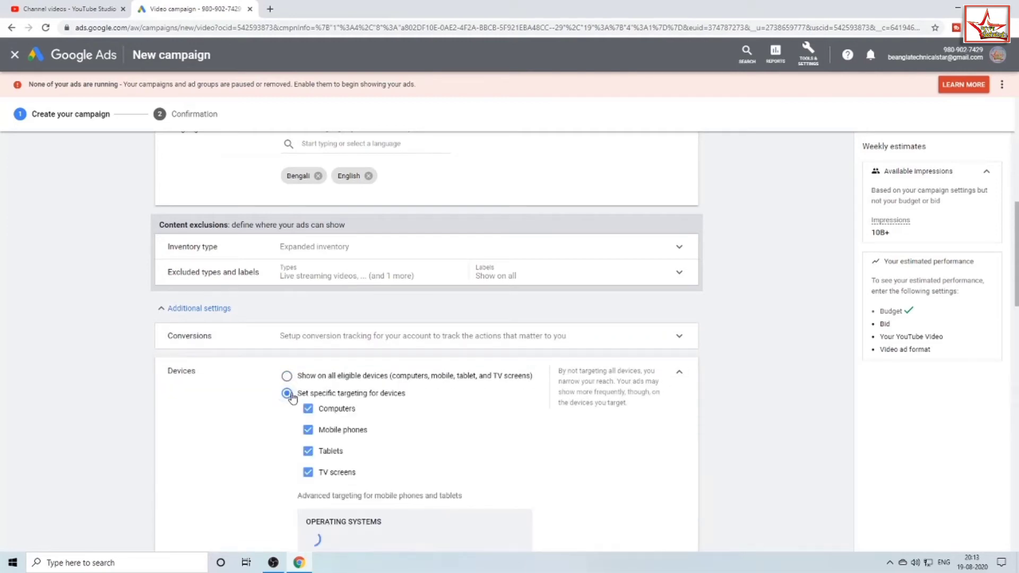
{"action": "left_click", "coordinate": [308, 472]}
{"action": "left_click", "coordinate": [308, 452]}
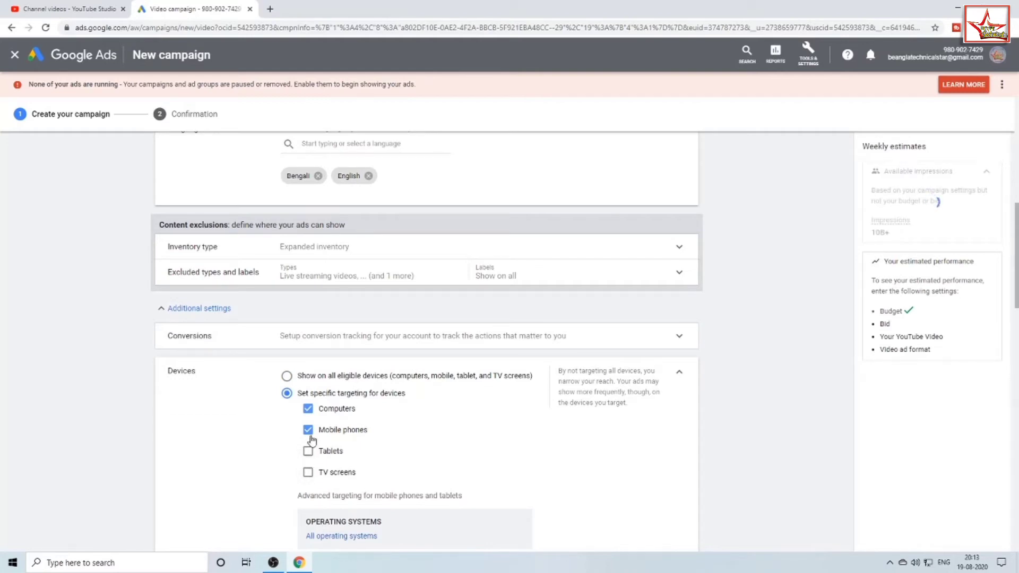
{"action": "left_click", "coordinate": [313, 409]}
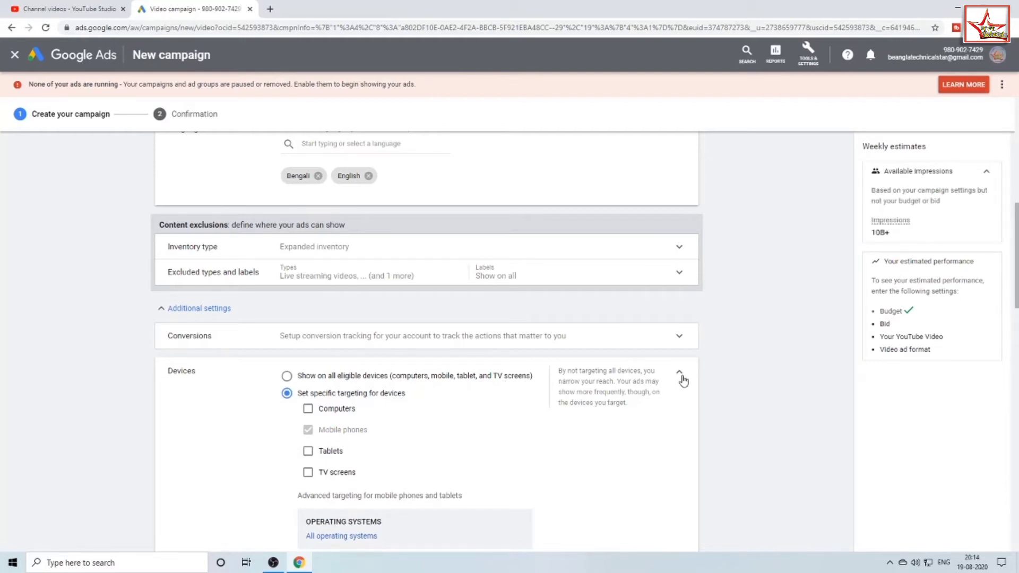
{"action": "left_click", "coordinate": [679, 376]}
{"action": "left_click", "coordinate": [679, 340]}
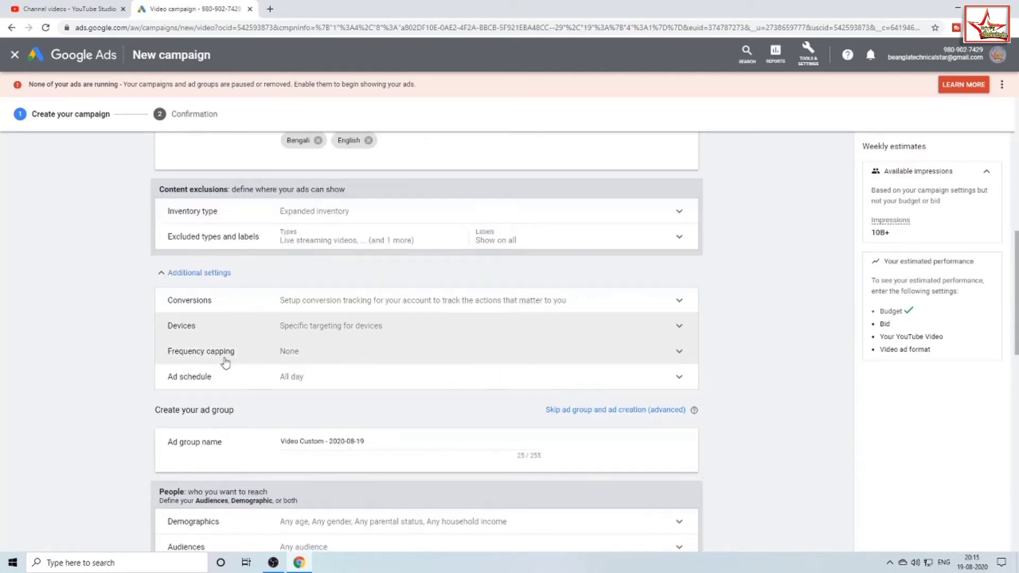
Step: Enable Cap impression frequency in the frequency capping settings and limit it to 1 impression per month
{"action": "left_click", "coordinate": [671, 350]}
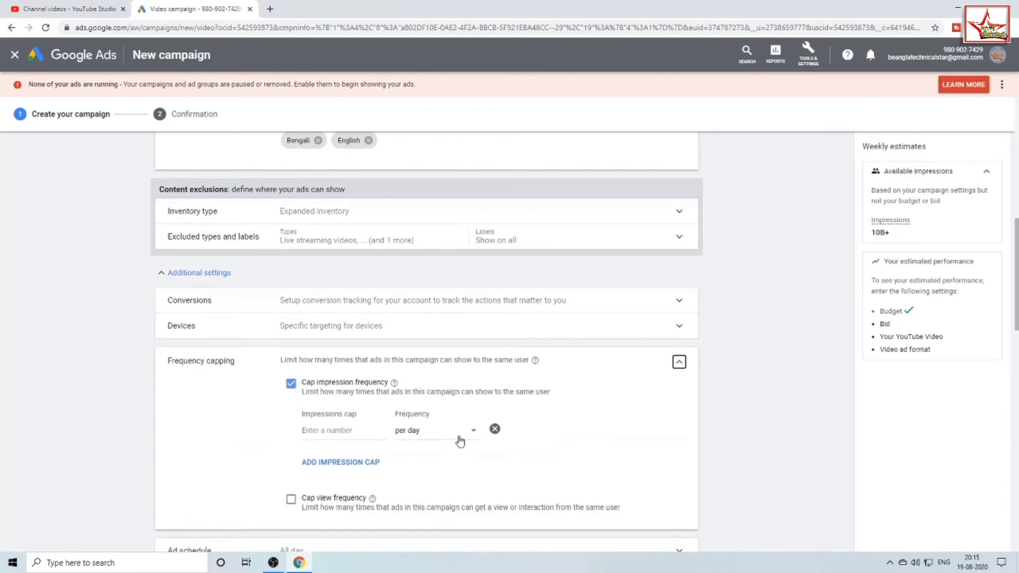
{"action": "left_click", "coordinate": [292, 384]}
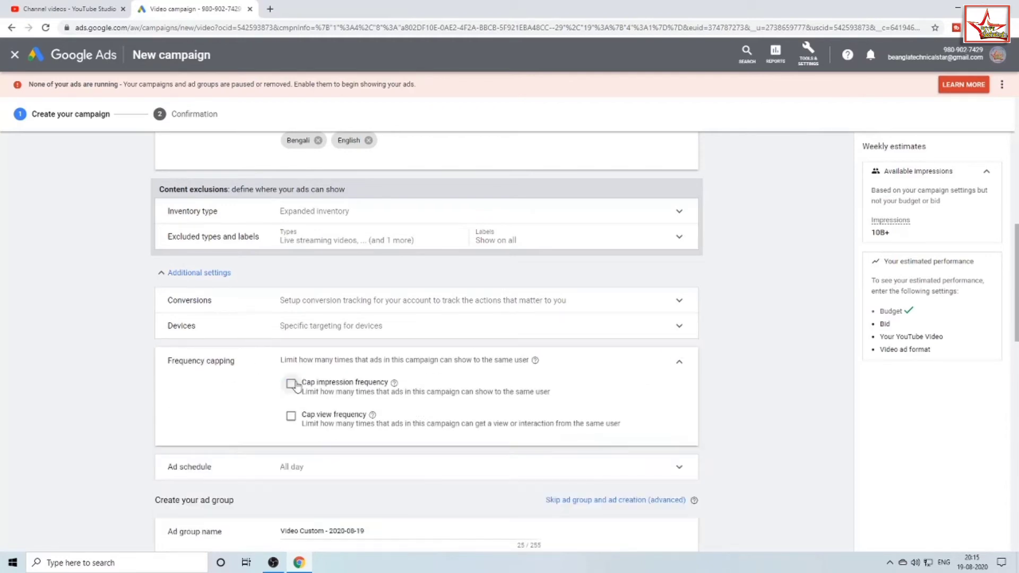
{"action": "left_click", "coordinate": [291, 384]}
{"action": "left_click", "coordinate": [291, 383]}
{"action": "left_click", "coordinate": [291, 383]}
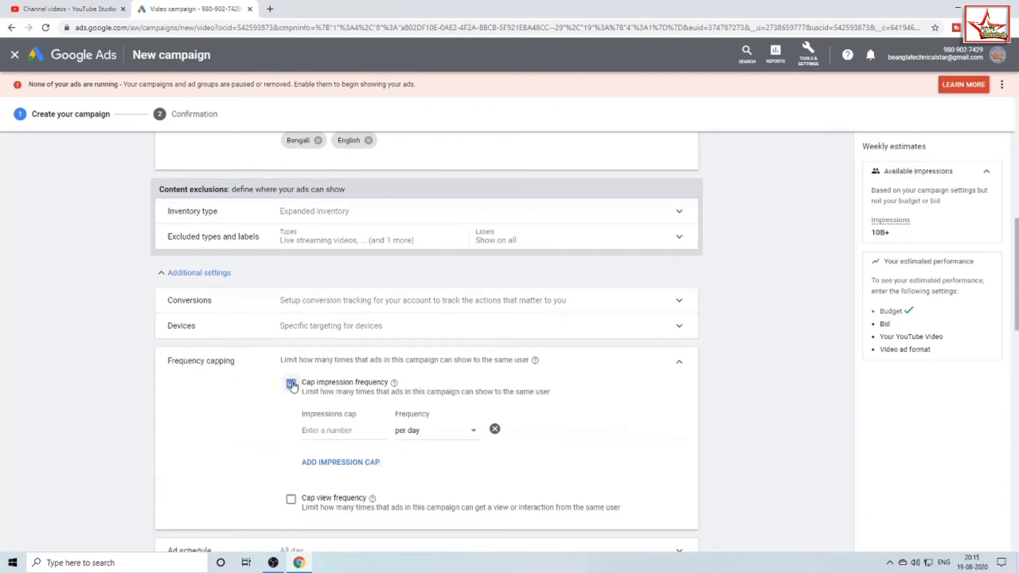
{"action": "left_click", "coordinate": [327, 429]}
{"action": "type", "text": "1"}
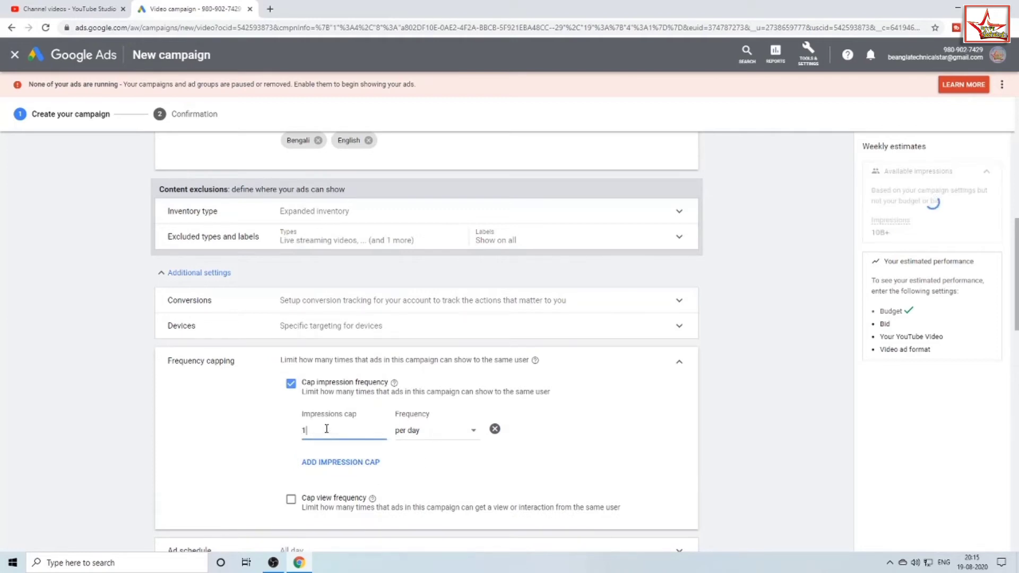
{"action": "left_click", "coordinate": [465, 430]}
{"action": "left_click", "coordinate": [419, 477]}
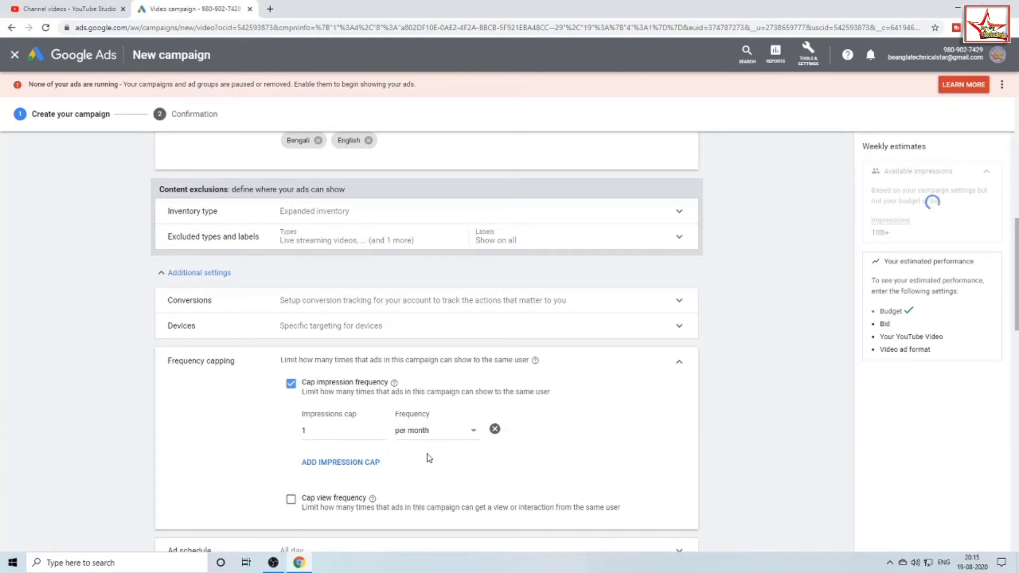
{"action": "left_click", "coordinate": [467, 433]}
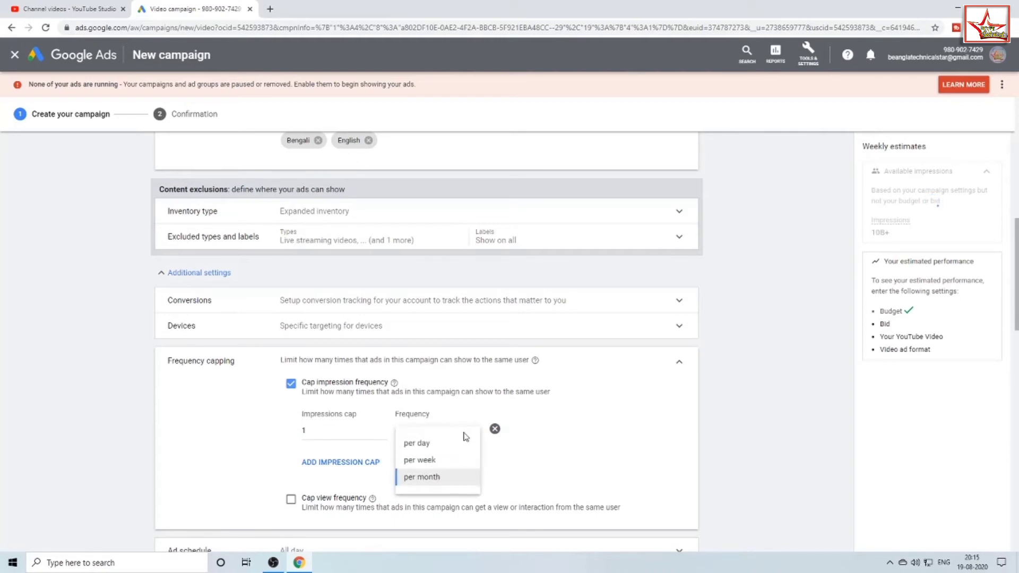
{"action": "left_click", "coordinate": [439, 477]}
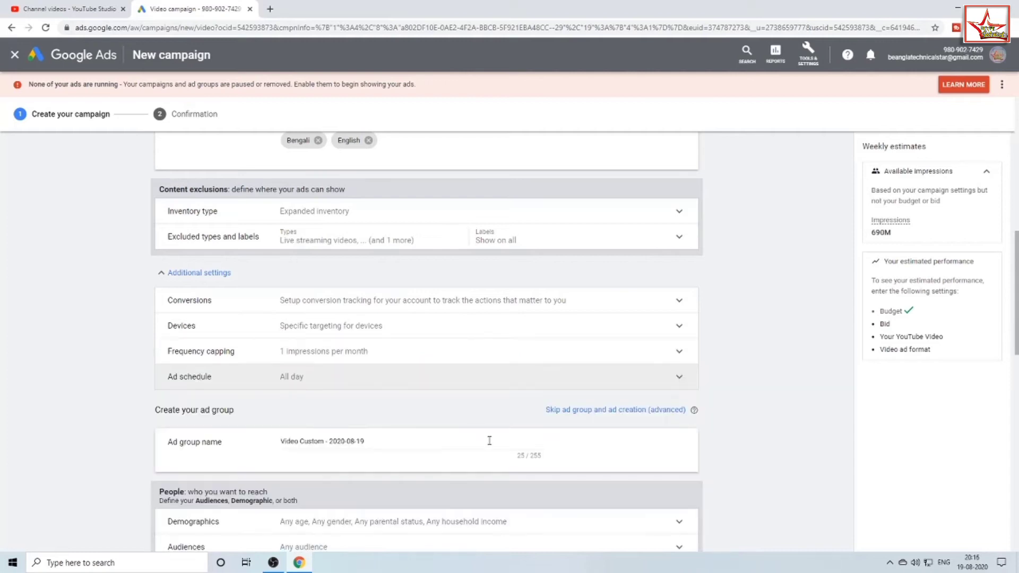
{"action": "scroll", "coordinate": [408, 440], "scroll_direction": "down", "scroll_amount": 1}
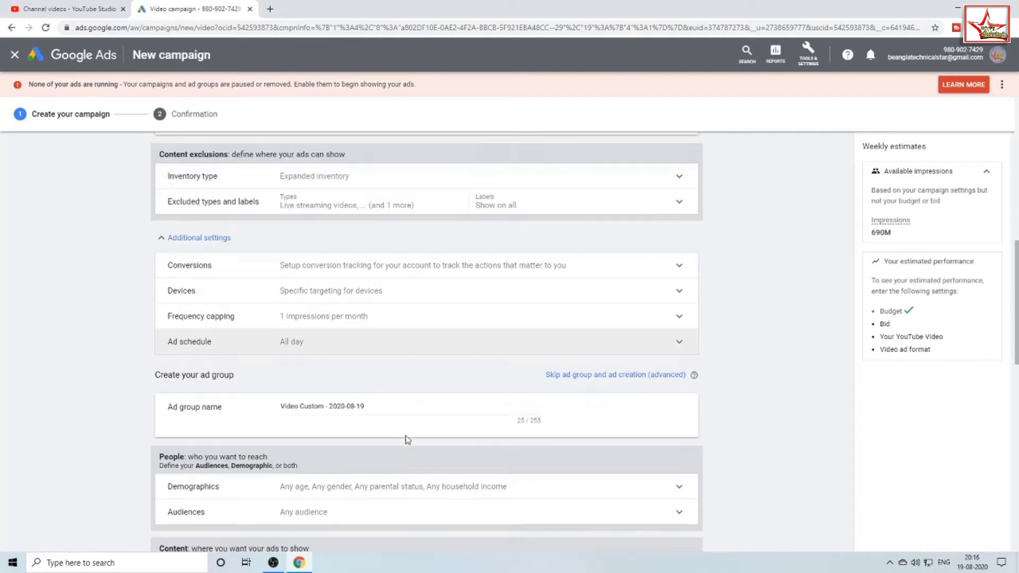
Step: Examine the ad group name and the demographic targeting options for gender, age, parental status and household income
{"action": "scroll", "coordinate": [232, 416], "scroll_direction": "down", "scroll_amount": 1}
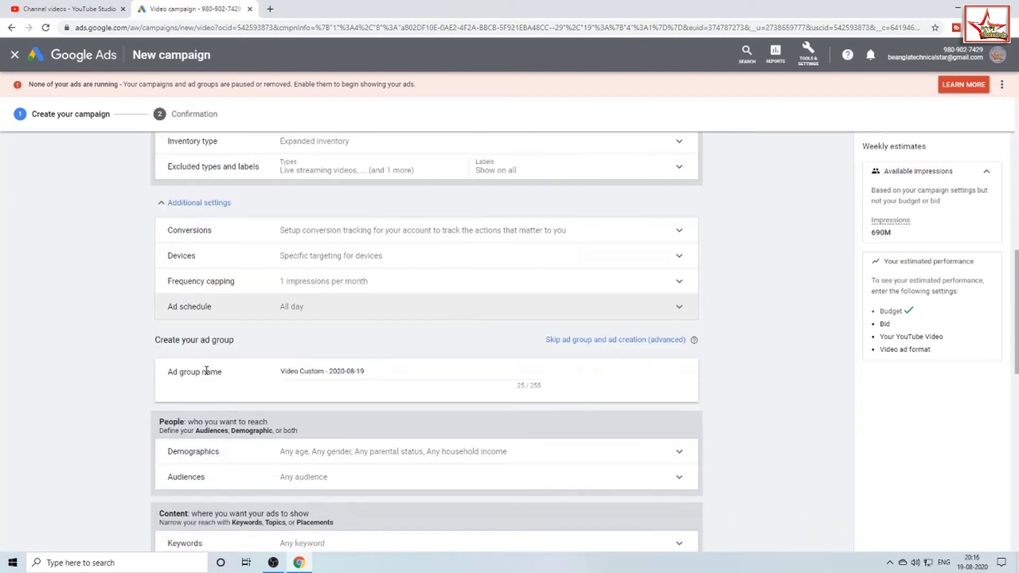
{"action": "left_click", "coordinate": [378, 370]}
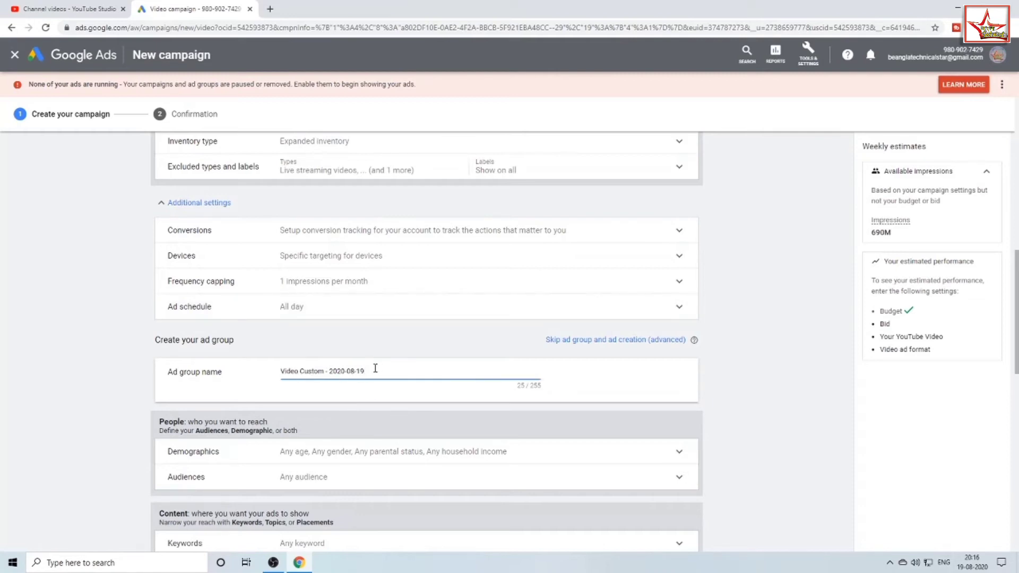
{"action": "scroll", "coordinate": [371, 382], "scroll_direction": "down", "scroll_amount": 1}
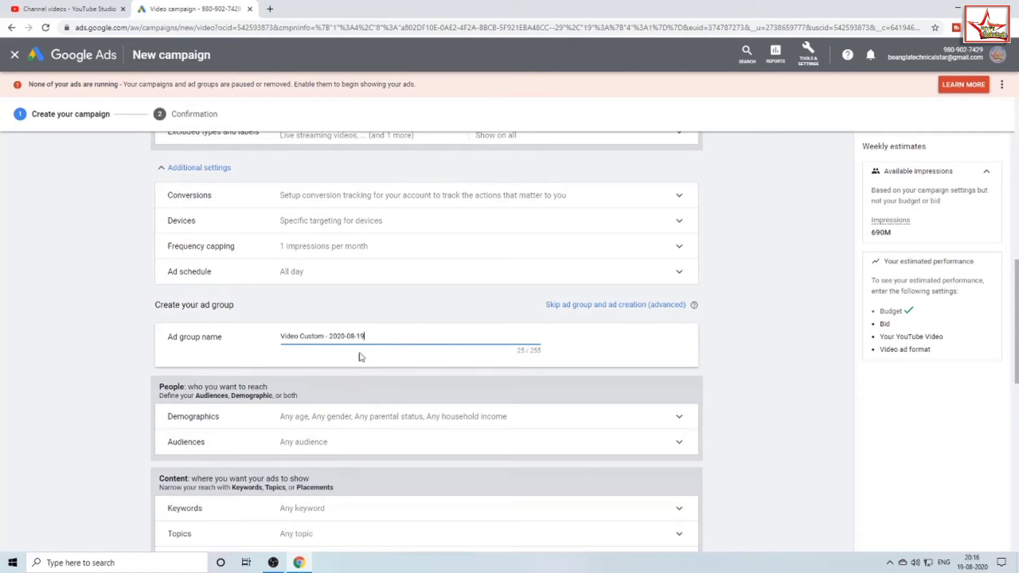
{"action": "scroll", "coordinate": [444, 381], "scroll_direction": "down", "scroll_amount": 1}
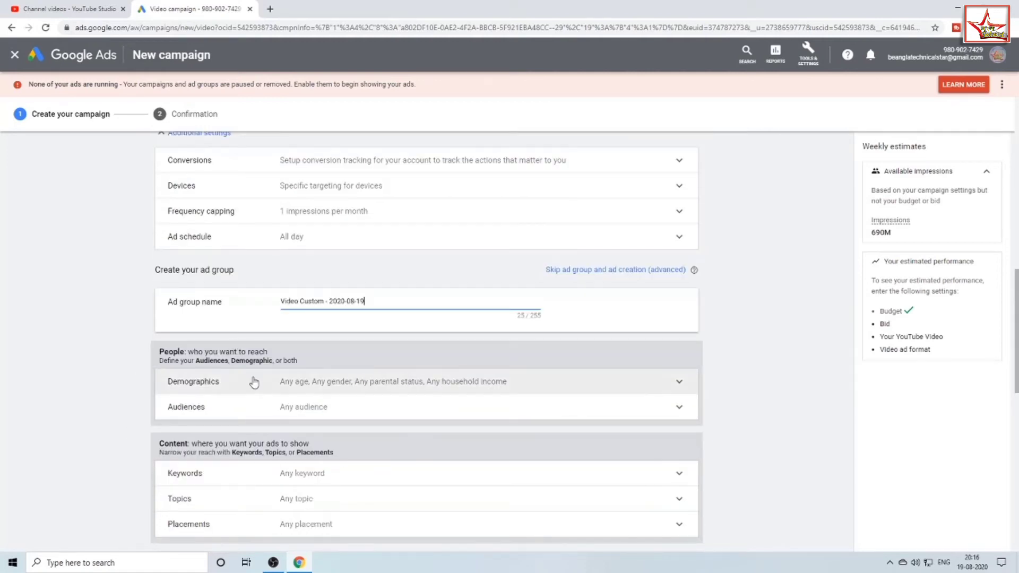
{"action": "left_click", "coordinate": [673, 386]}
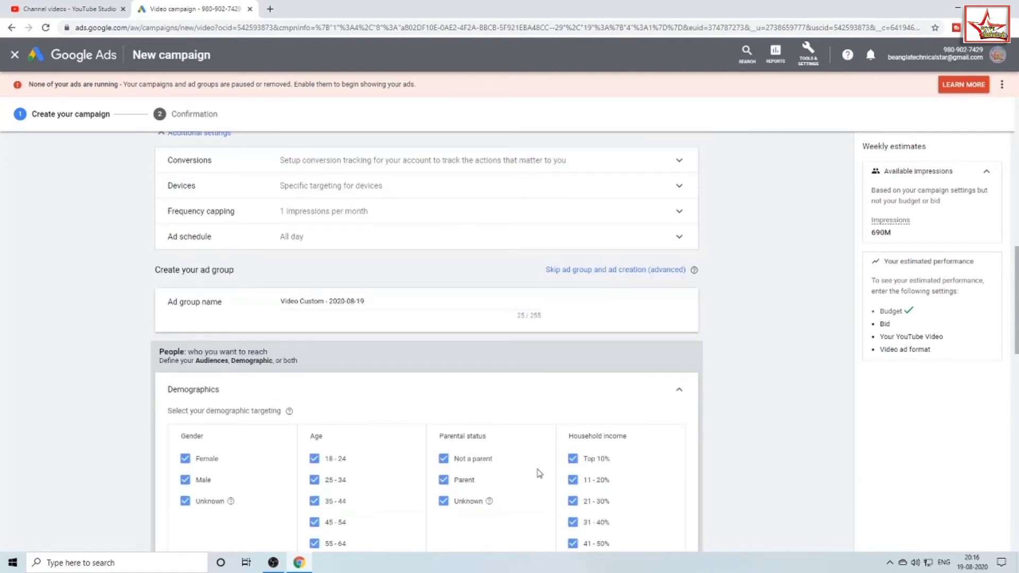
{"action": "scroll", "coordinate": [447, 390], "scroll_direction": "down", "scroll_amount": 1}
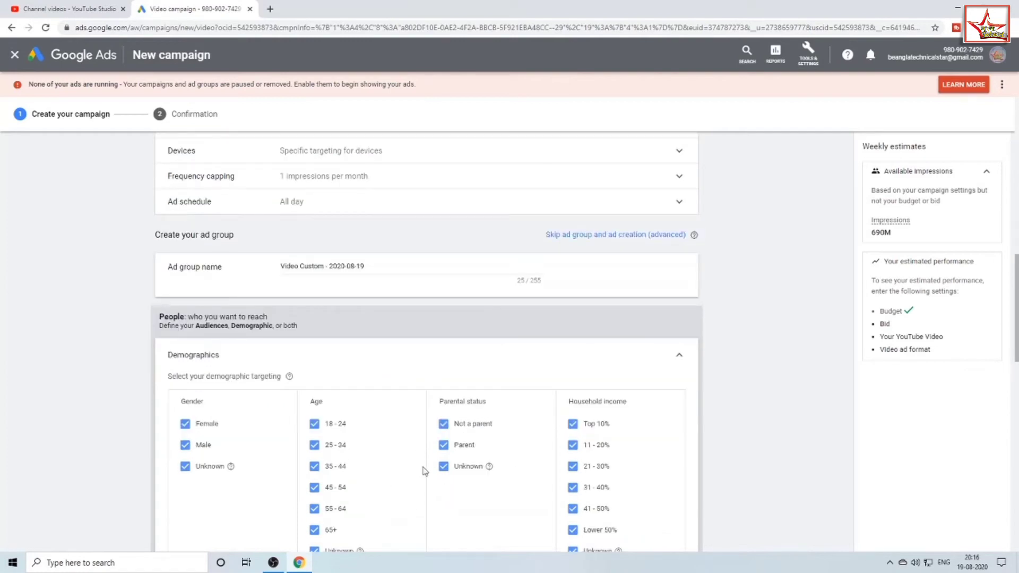
{"action": "scroll", "coordinate": [425, 471], "scroll_direction": "down", "scroll_amount": 1}
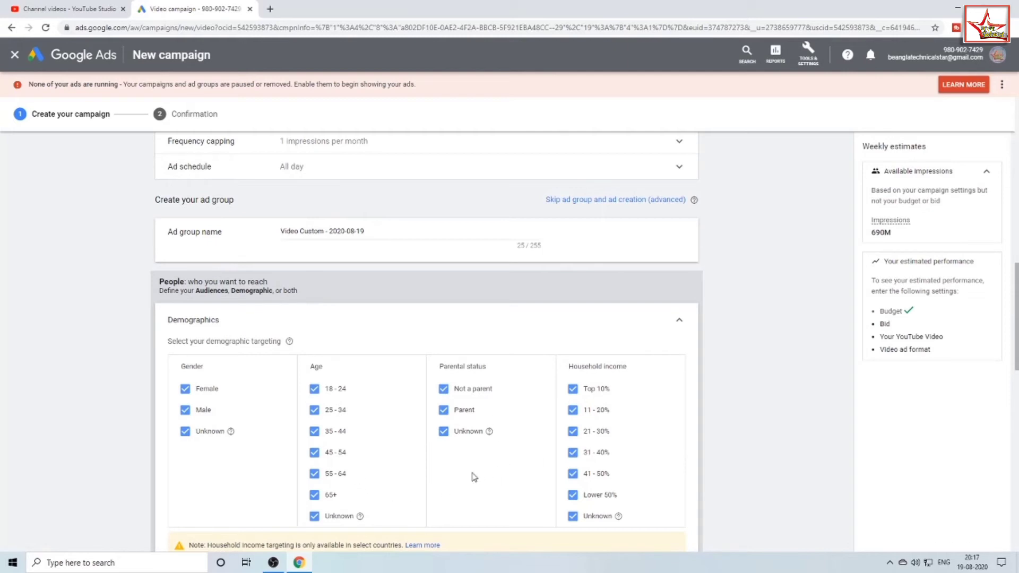
{"action": "left_click", "coordinate": [681, 323]}
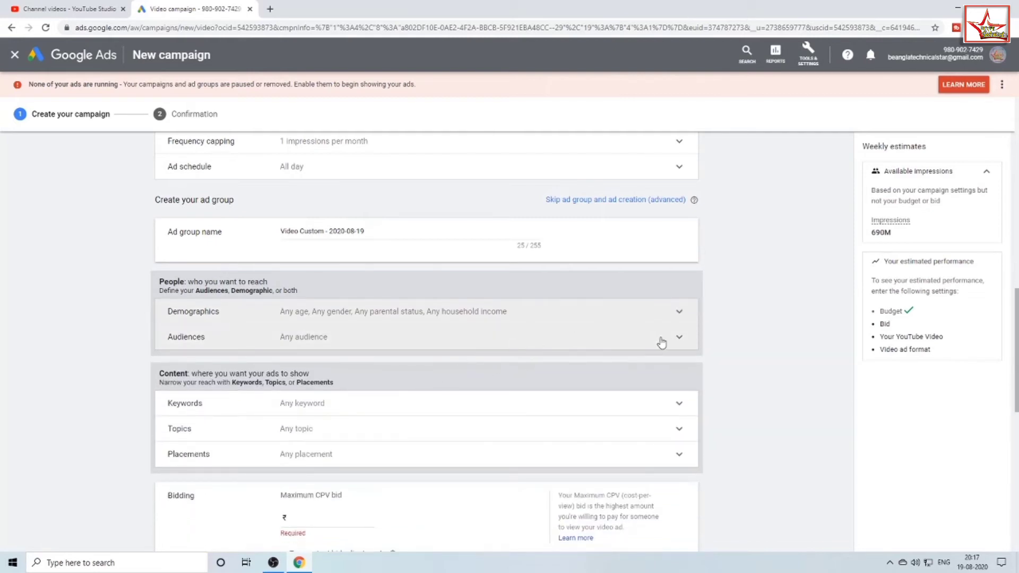
Step: Browse the ad group's audiences and open the affinity audiences for What their interests and habits are
{"action": "left_click", "coordinate": [679, 338]}
{"action": "left_click", "coordinate": [678, 254]}
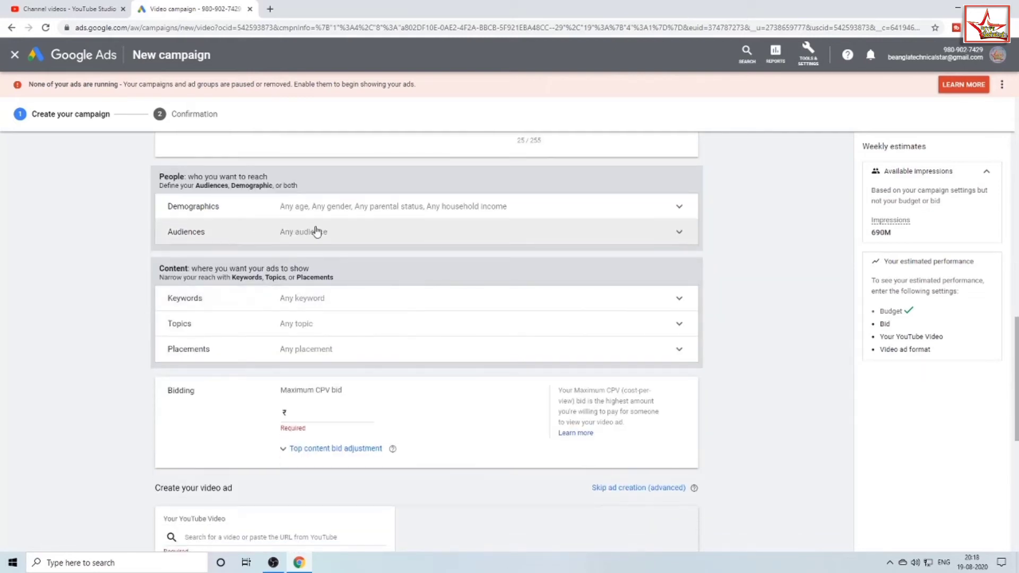
{"action": "left_click", "coordinate": [675, 237]}
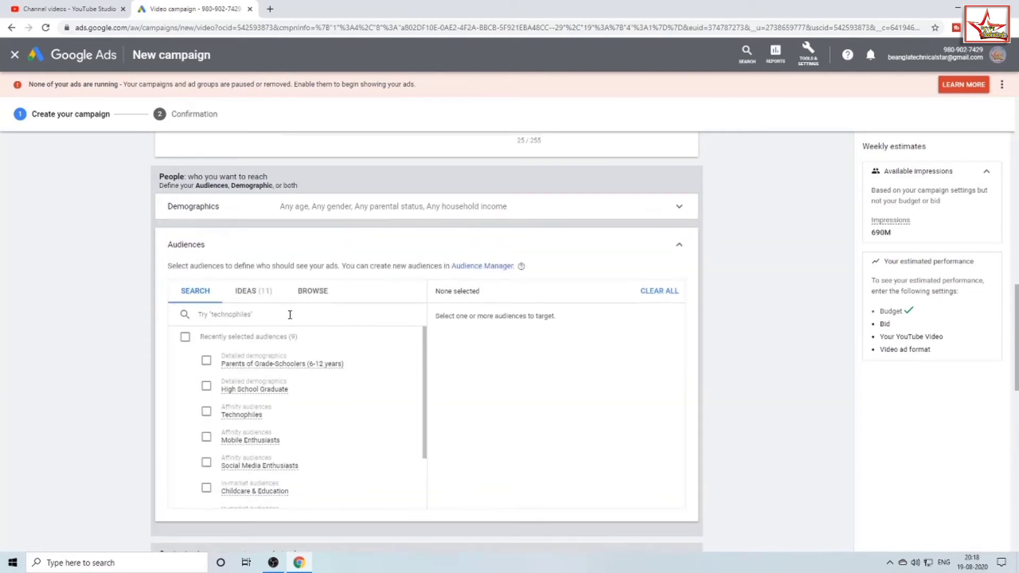
{"action": "left_click", "coordinate": [314, 291]}
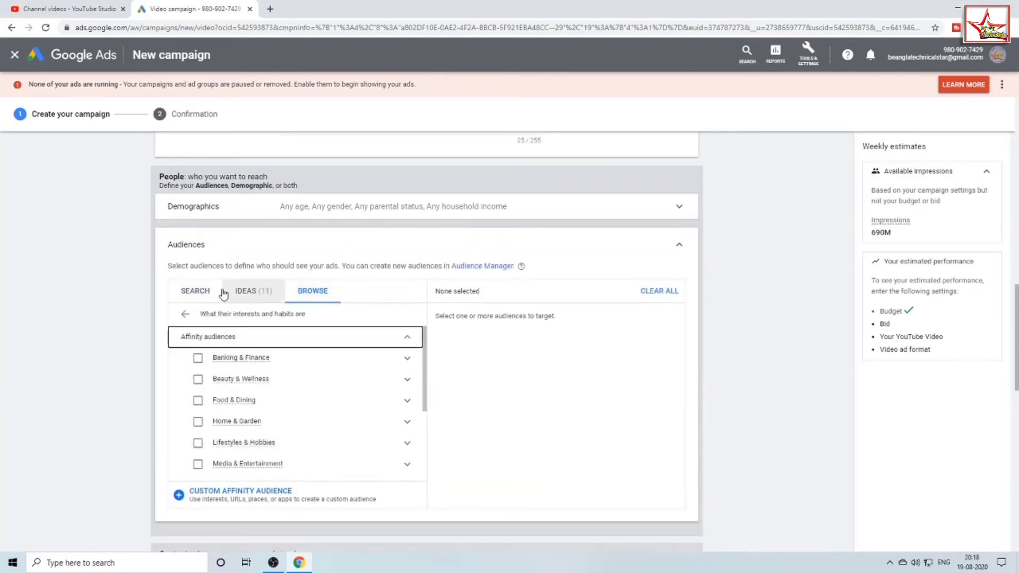
{"action": "left_click", "coordinate": [197, 291]}
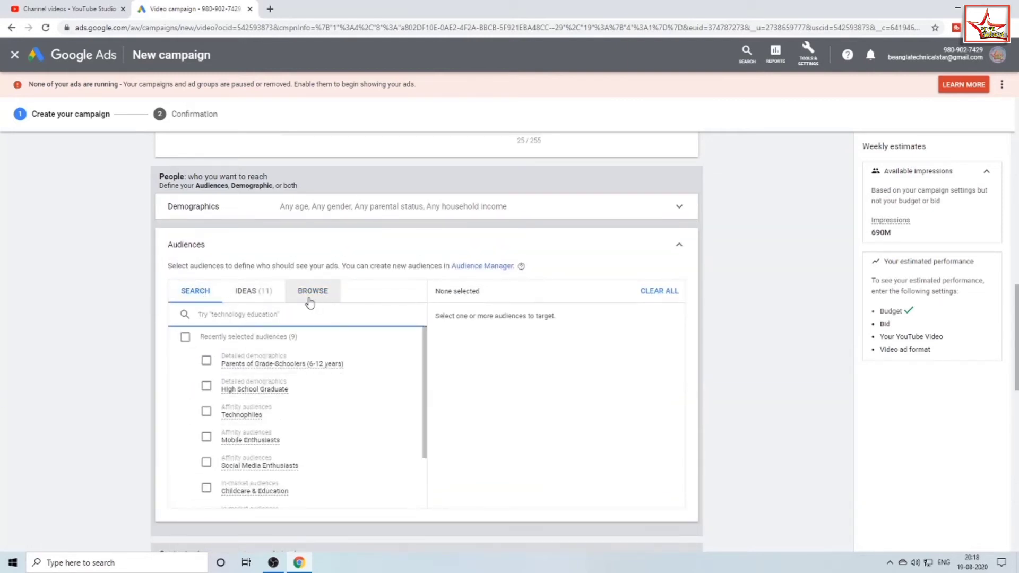
{"action": "left_click", "coordinate": [266, 292]}
{"action": "left_click", "coordinate": [324, 292]}
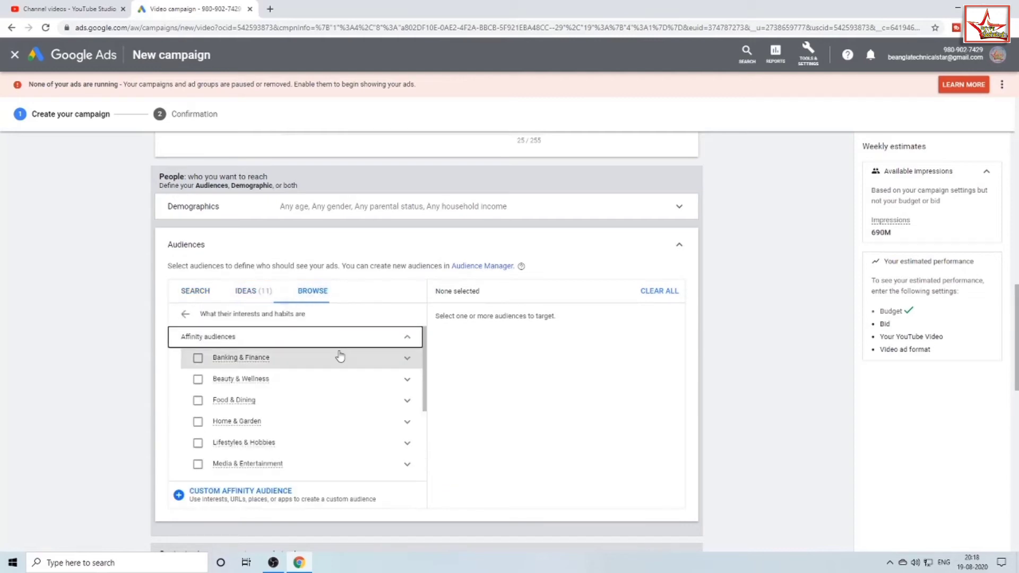
{"action": "left_click", "coordinate": [186, 314]}
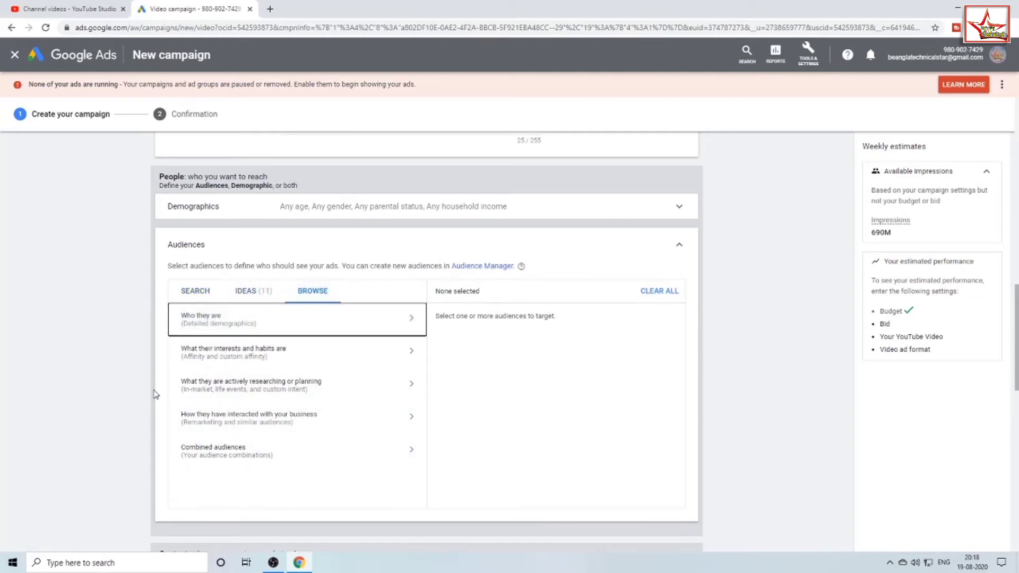
{"action": "left_click", "coordinate": [280, 353]}
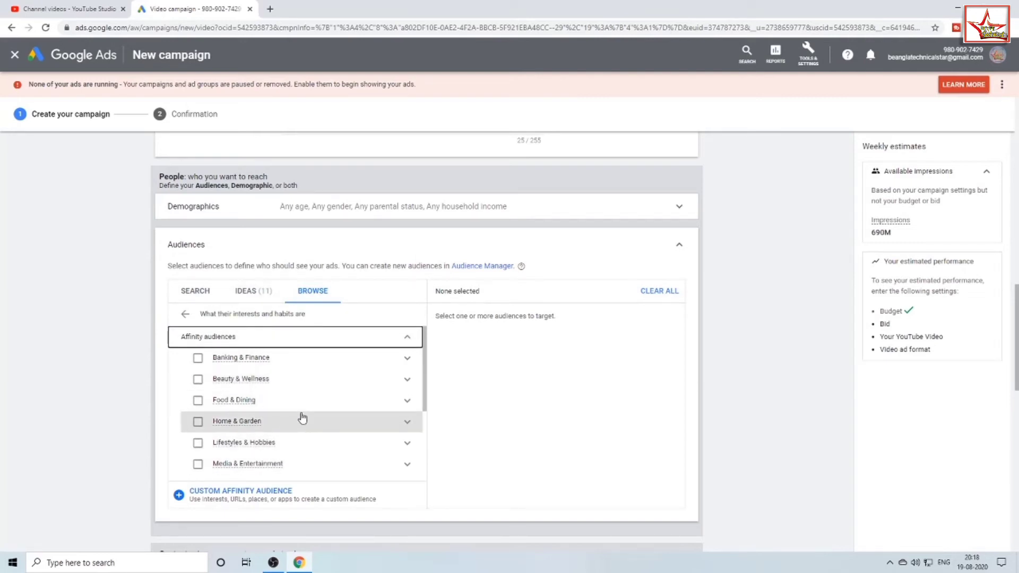
Step: Target the Technology affinity audience and its Social Media Enthusiasts subcategory, and close the audience settings
{"action": "scroll", "coordinate": [301, 418], "scroll_direction": "down", "scroll_amount": 3}
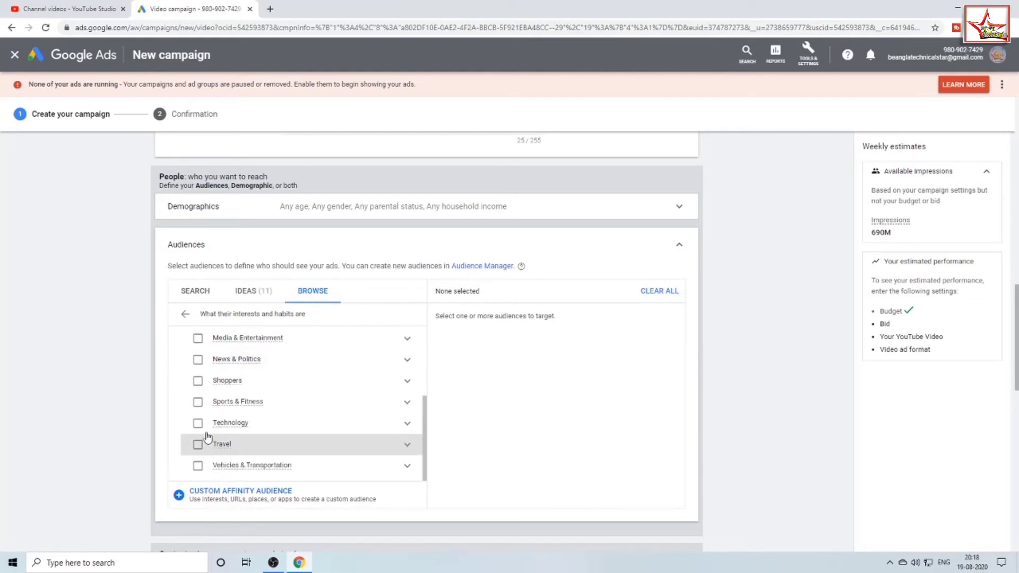
{"action": "left_click", "coordinate": [198, 423]}
{"action": "scroll", "coordinate": [226, 436], "scroll_direction": "down", "scroll_amount": 1}
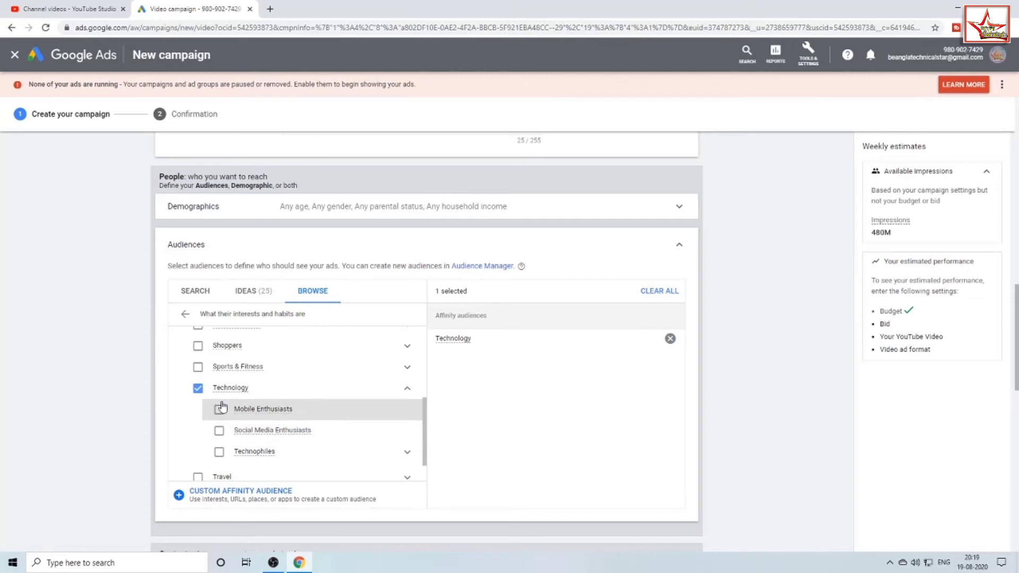
{"action": "left_click", "coordinate": [218, 432]}
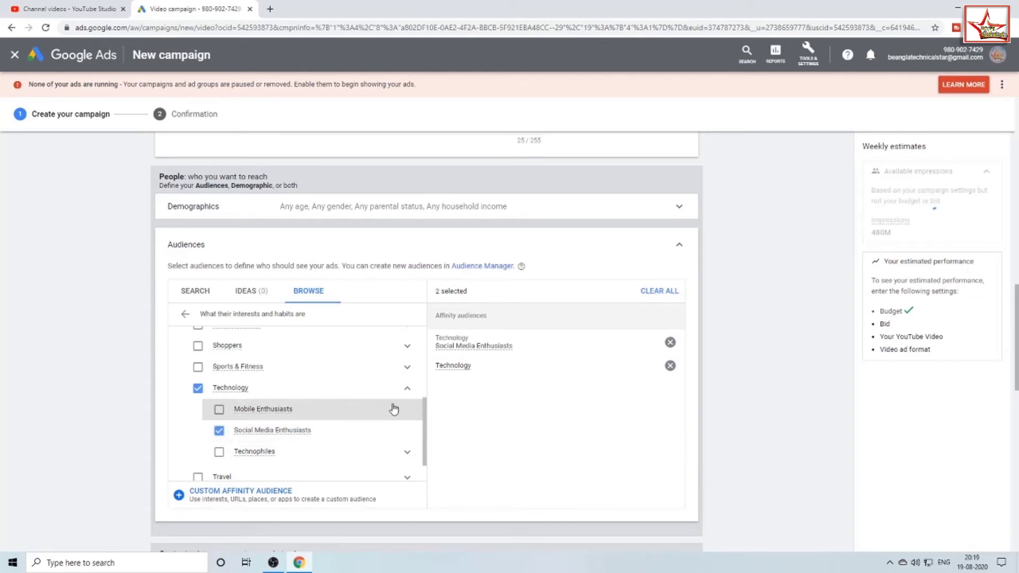
{"action": "left_click", "coordinate": [409, 392]}
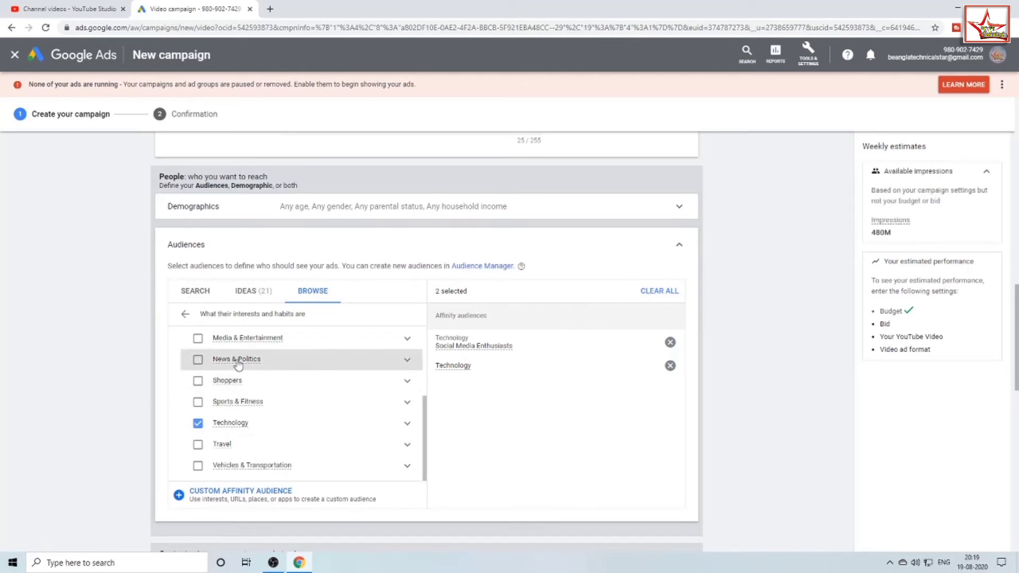
{"action": "left_click", "coordinate": [677, 250]}
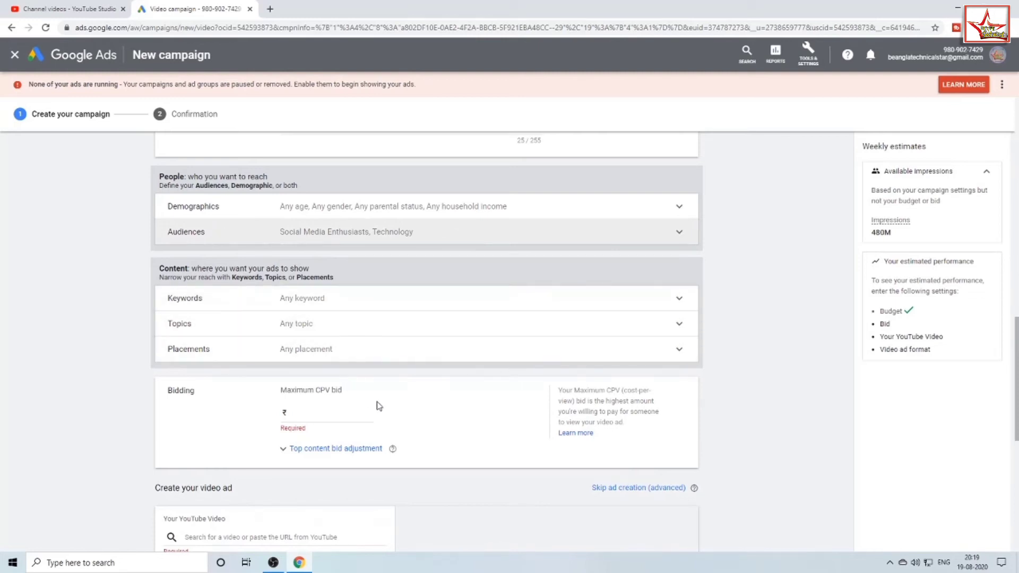
Step: Set the Maximum CPV bid for the ad group to ₹0.10
{"action": "scroll", "coordinate": [375, 412], "scroll_direction": "down", "scroll_amount": 1}
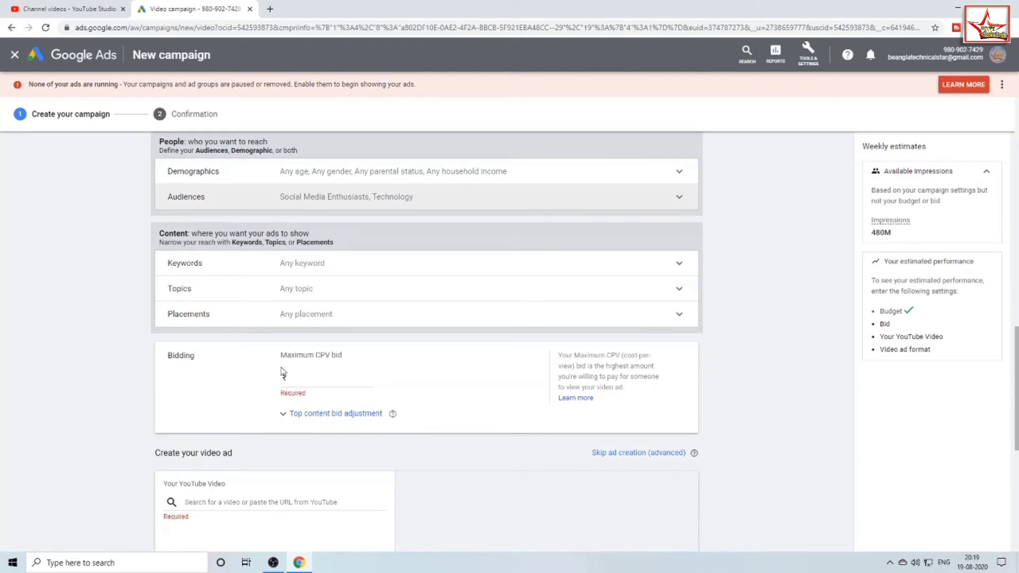
{"action": "left_click", "coordinate": [305, 374]}
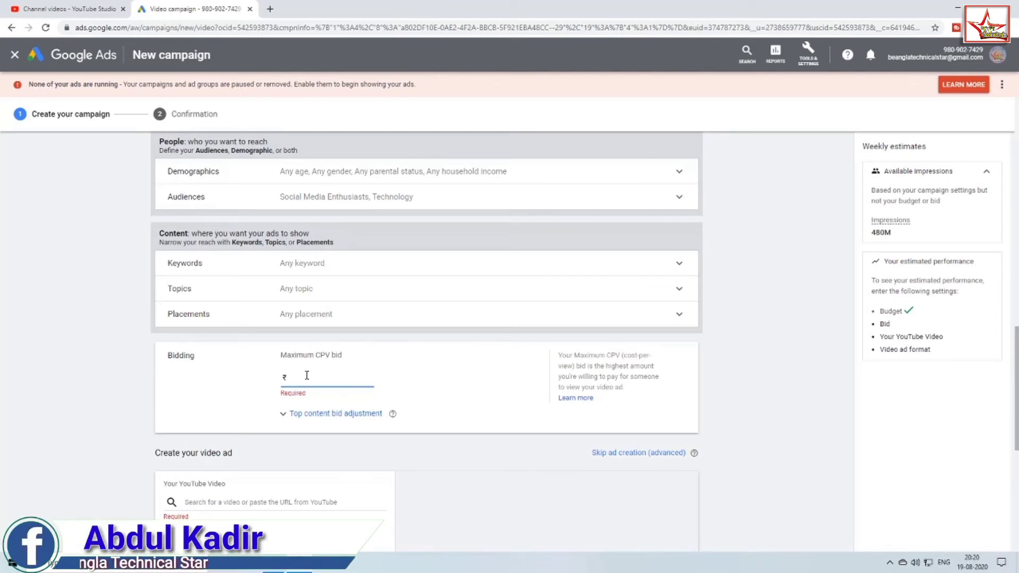
{"action": "type", "text": "0.00"}
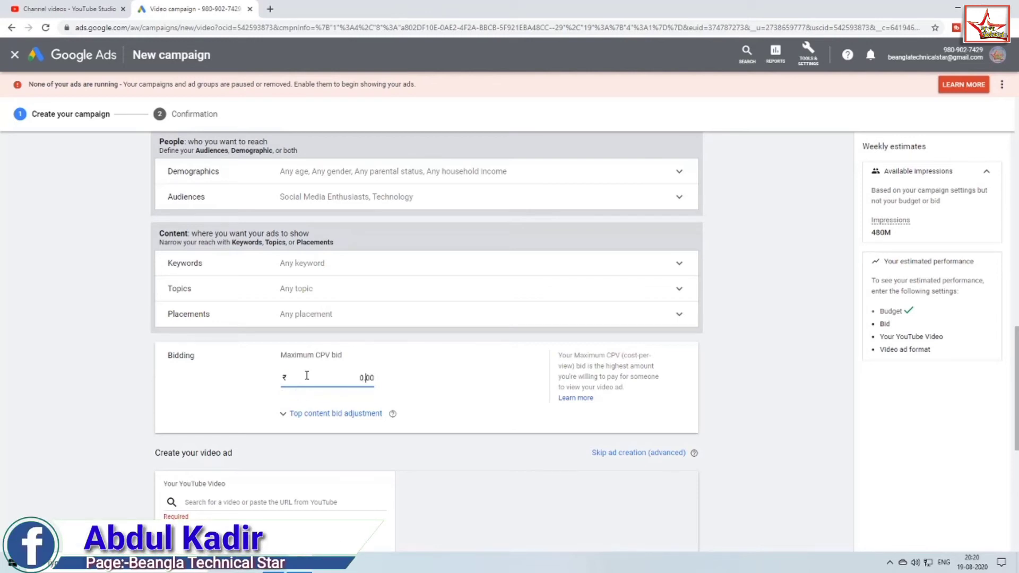
{"action": "type", "text": "1"}
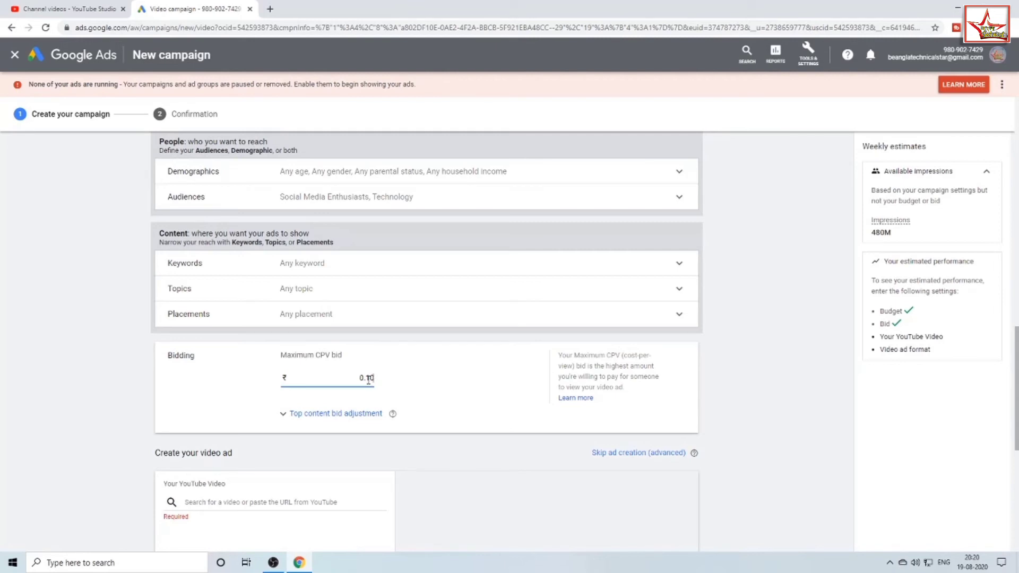
Step: Switch to YouTube Studio and copy the shareable link of the video "How to complete 1k subscribers"
{"action": "scroll", "coordinate": [313, 422], "scroll_direction": "down", "scroll_amount": 5}
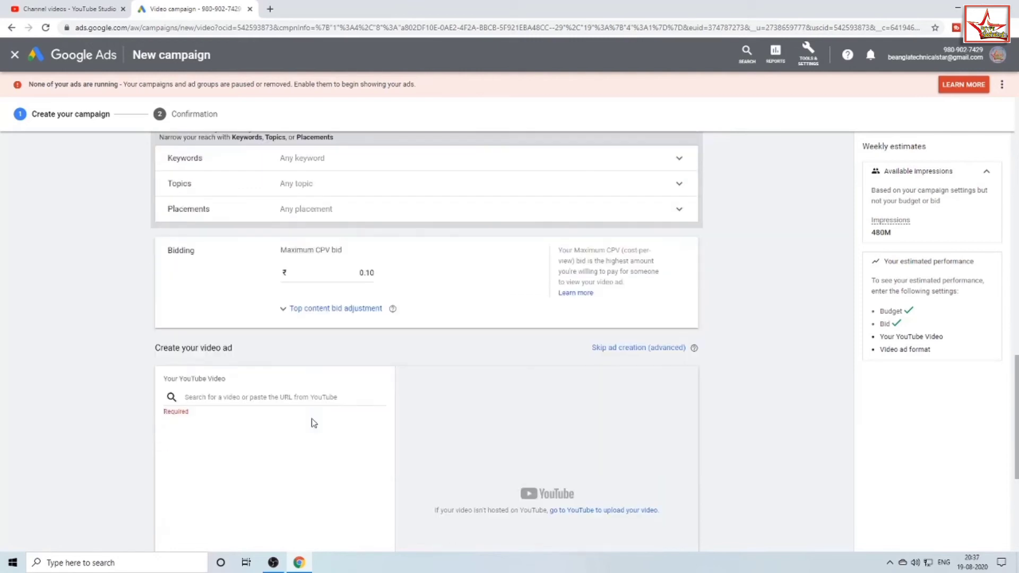
{"action": "left_click", "coordinate": [214, 258]}
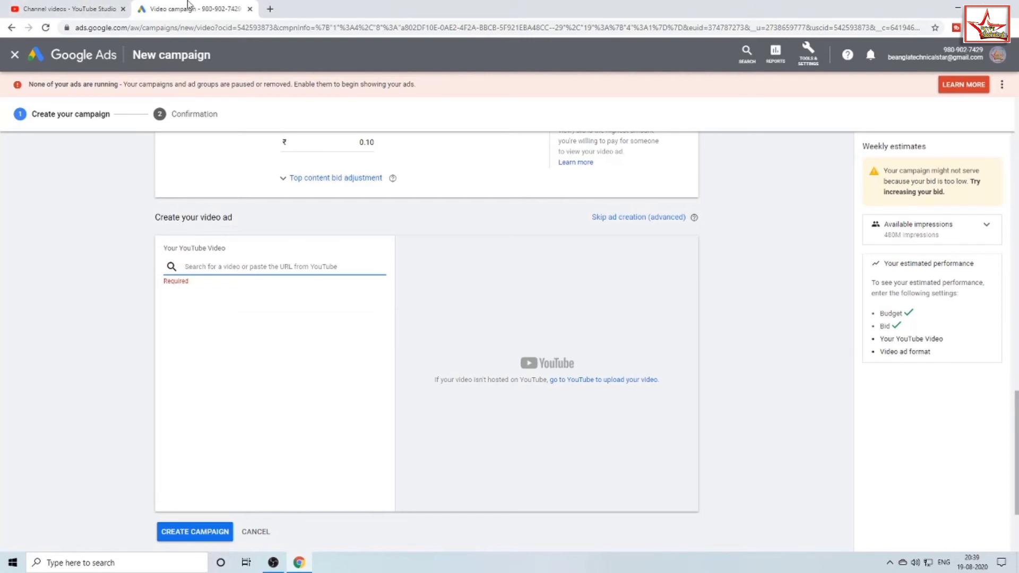
{"action": "left_click", "coordinate": [85, 7]}
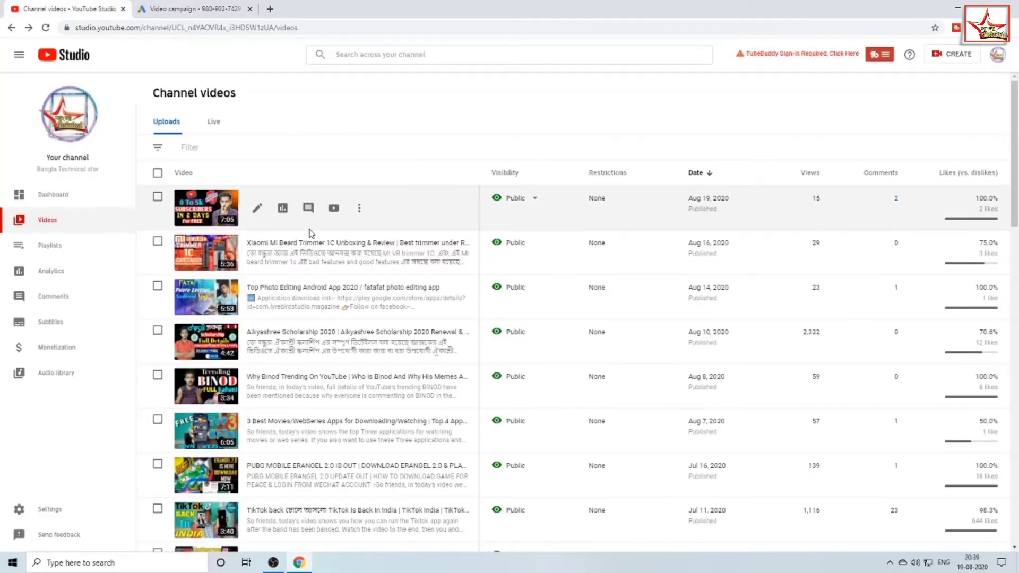
{"action": "left_click", "coordinate": [359, 208]}
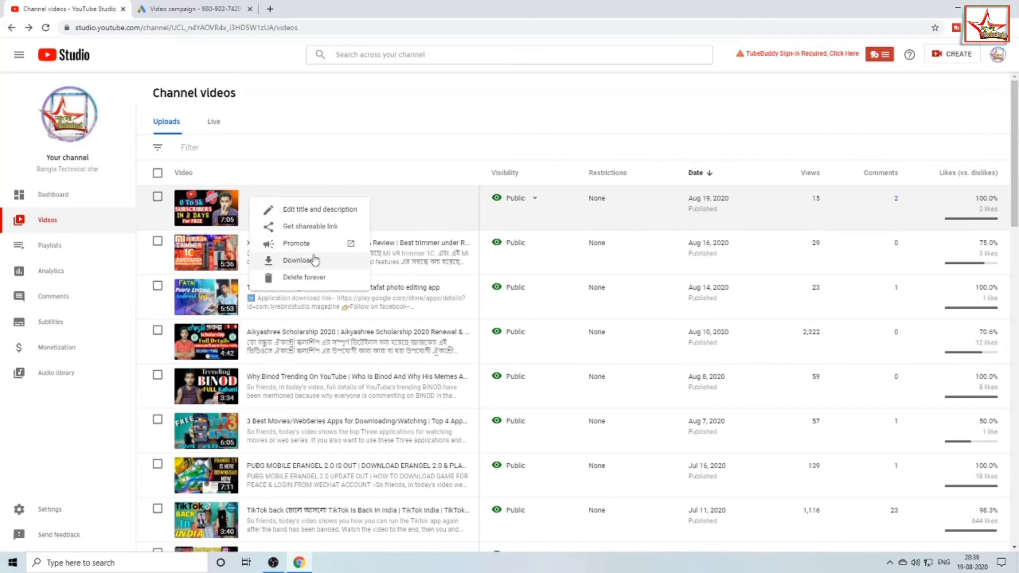
{"action": "left_click", "coordinate": [317, 226]}
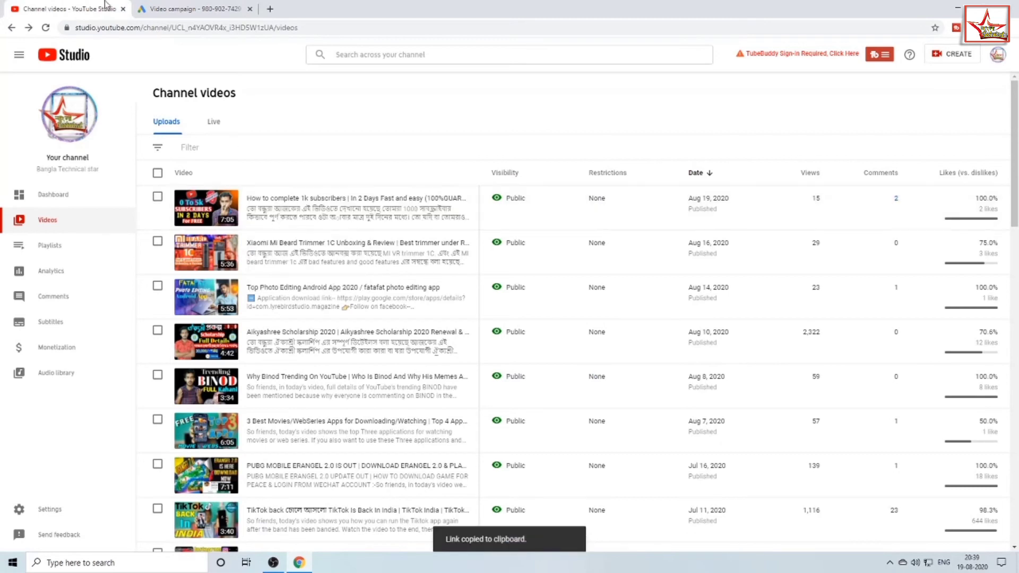
Step: Back in Google Ads, paste the copied link as the ad's YouTube video and choose the Video discovery ad format
{"action": "left_click", "coordinate": [201, 8]}
{"action": "right_click", "coordinate": [262, 264]}
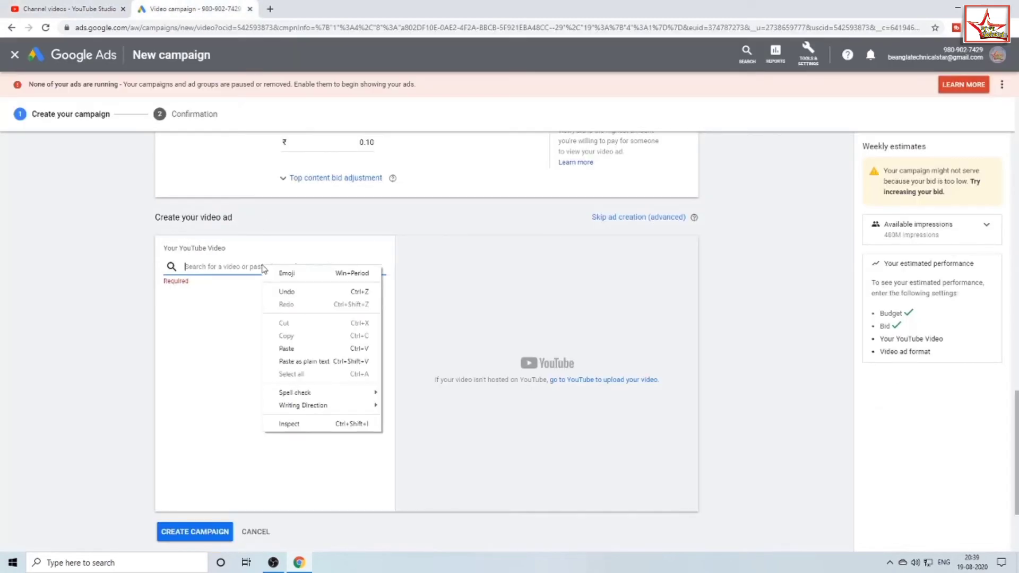
{"action": "left_click", "coordinate": [294, 353]}
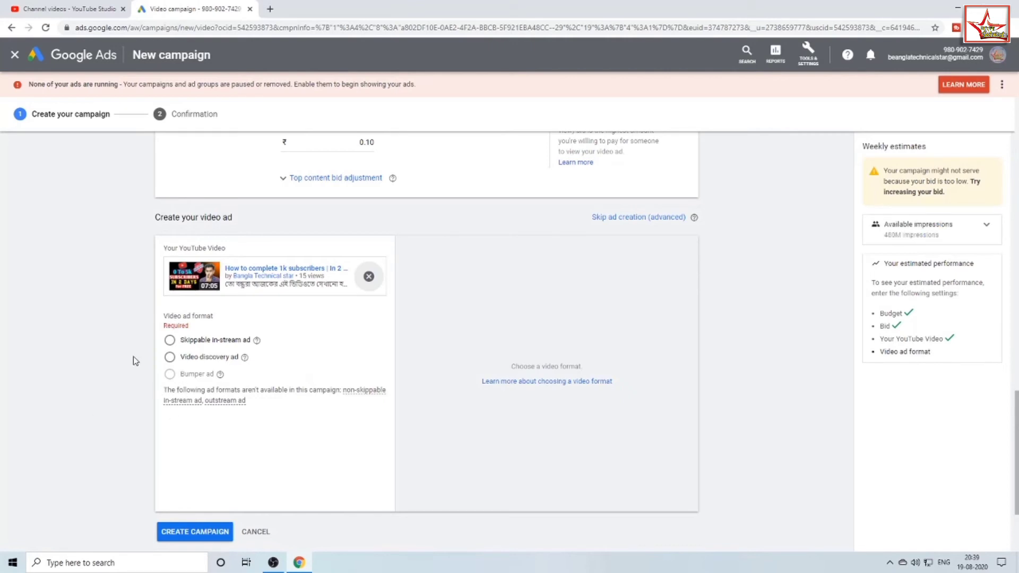
{"action": "left_click", "coordinate": [169, 357]}
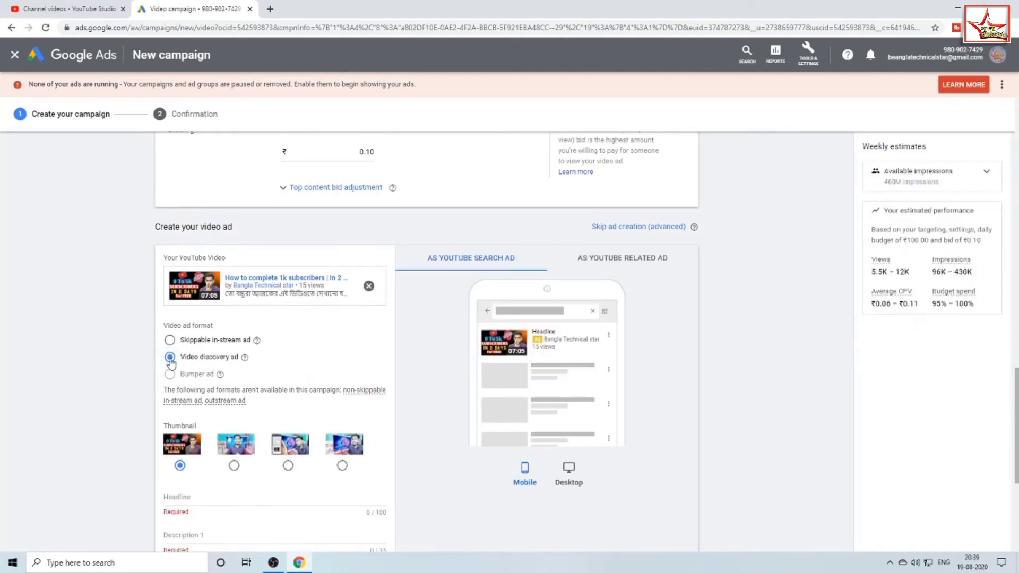
Step: In YouTube Studio, open the details of the video "How to complete 1k subscribers" and copy its full title
{"action": "scroll", "coordinate": [209, 385], "scroll_direction": "down", "scroll_amount": 2}
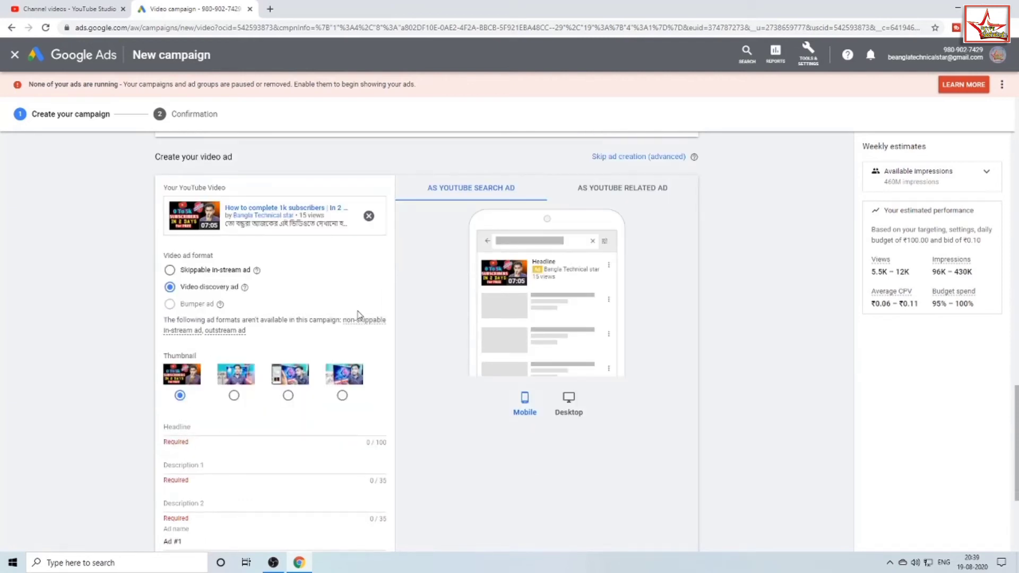
{"action": "left_click", "coordinate": [31, 7]}
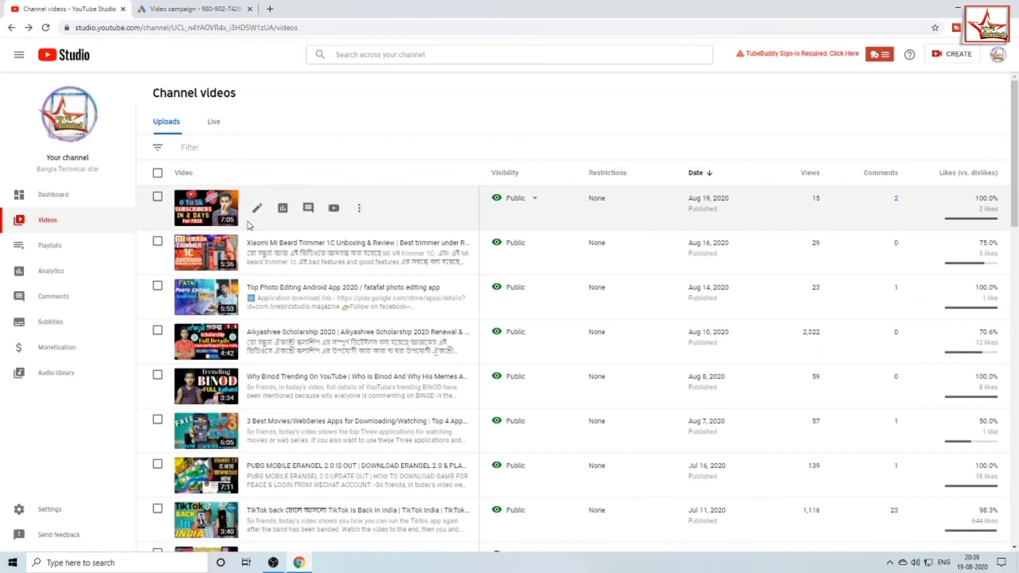
{"action": "left_click", "coordinate": [203, 212]}
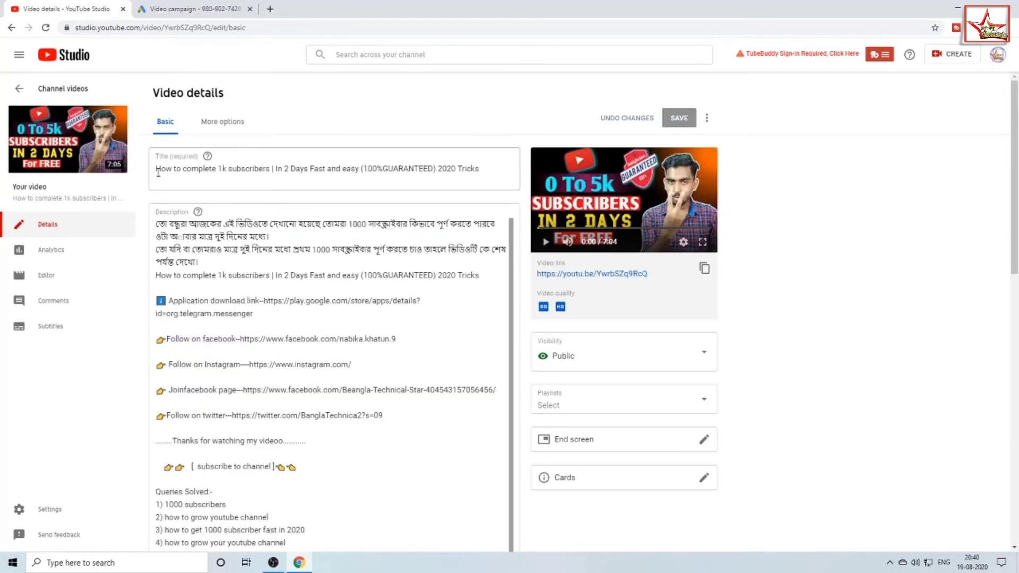
{"action": "left_click_drag", "start_coordinate": [158, 170], "coordinate": [490, 182]}
{"action": "right_click", "coordinate": [468, 165]}
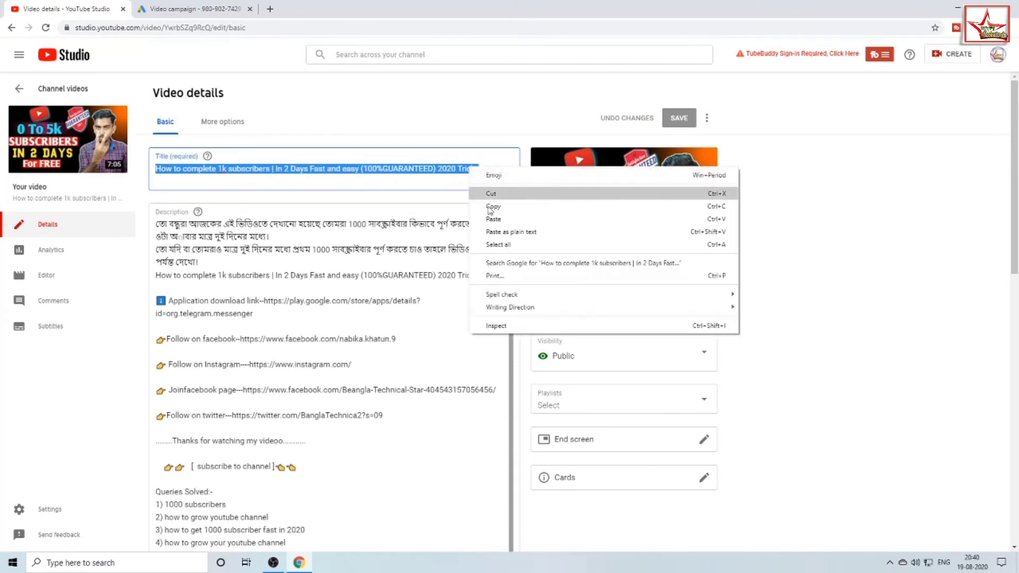
{"action": "left_click", "coordinate": [494, 215]}
Step: Back in Google Ads, paste the copied video title as the headline of the video discovery ad
{"action": "left_click", "coordinate": [203, 7]}
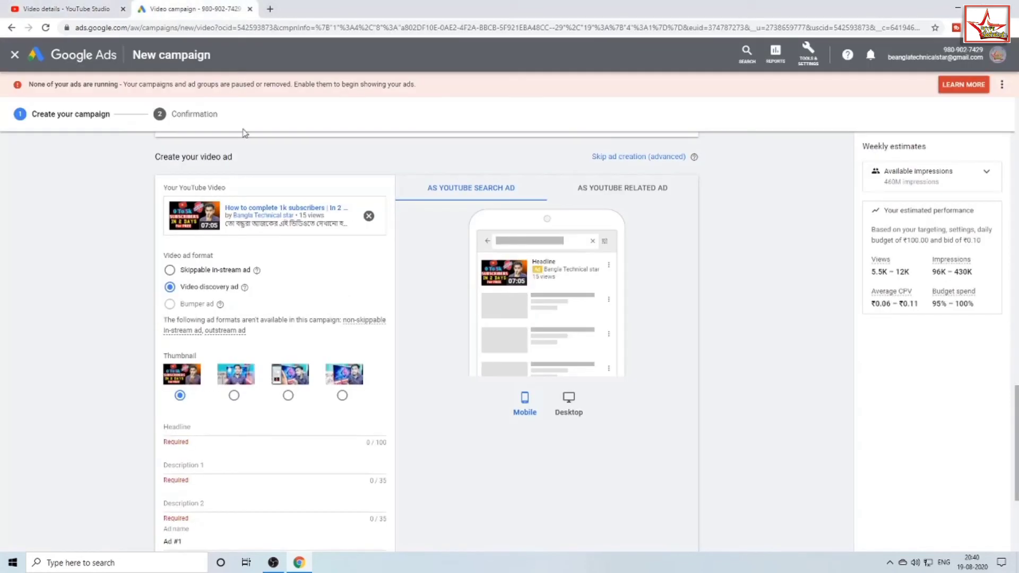
{"action": "right_click", "coordinate": [223, 439]}
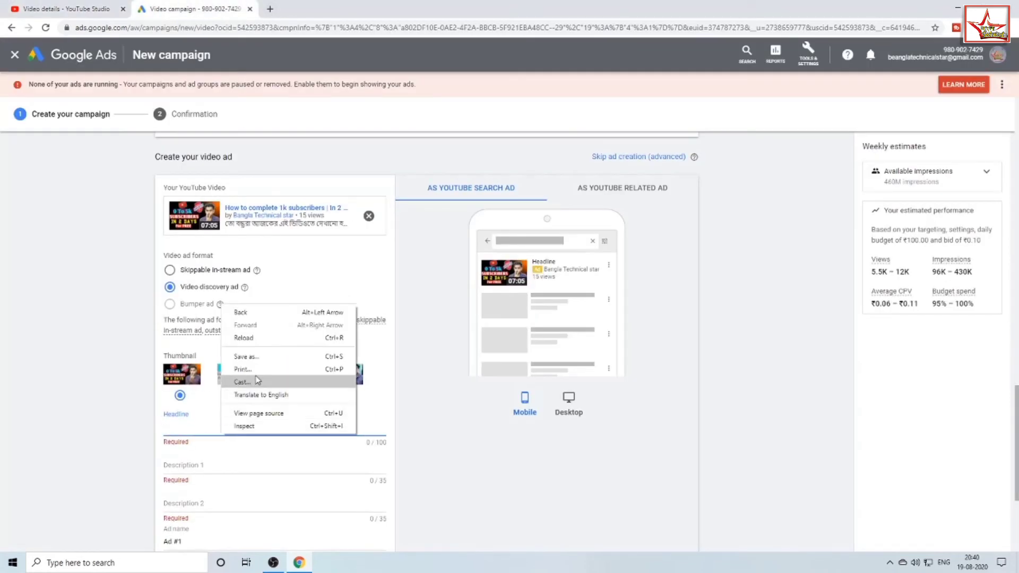
{"action": "right_click", "coordinate": [182, 429]}
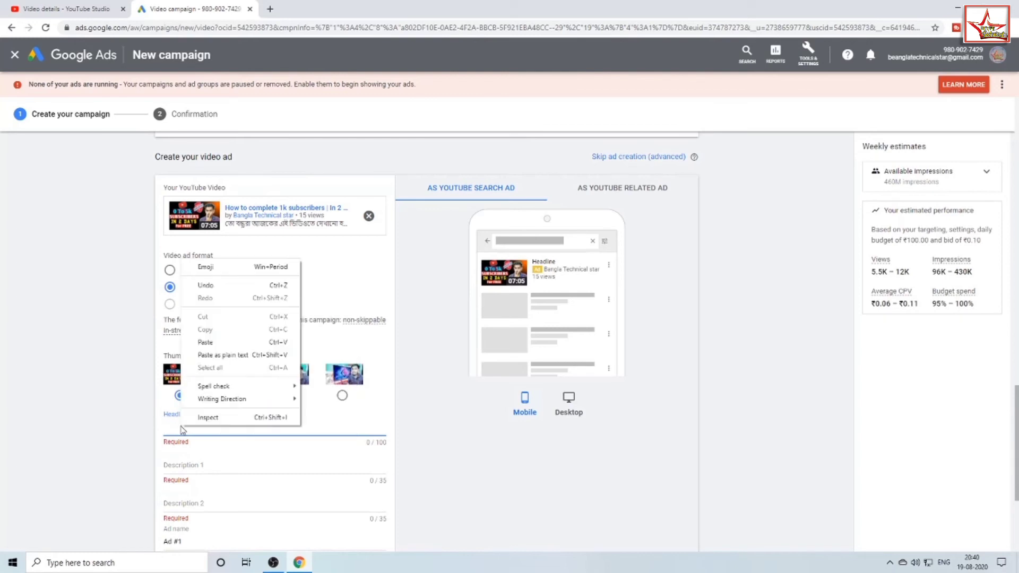
{"action": "left_click", "coordinate": [228, 342]}
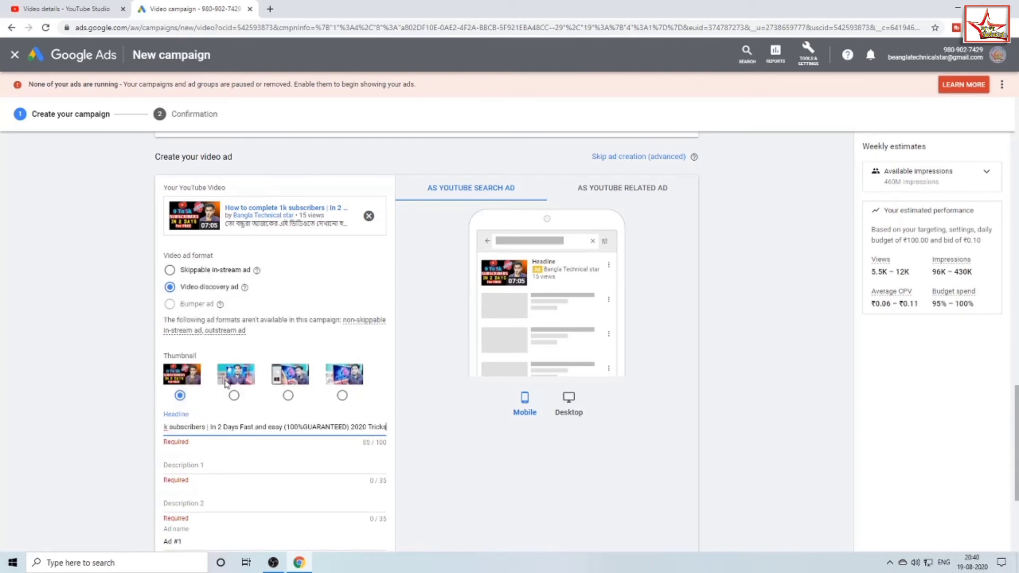
{"action": "left_click_drag", "start_coordinate": [270, 429], "coordinate": [447, 447]}
{"action": "left_click", "coordinate": [276, 443]}
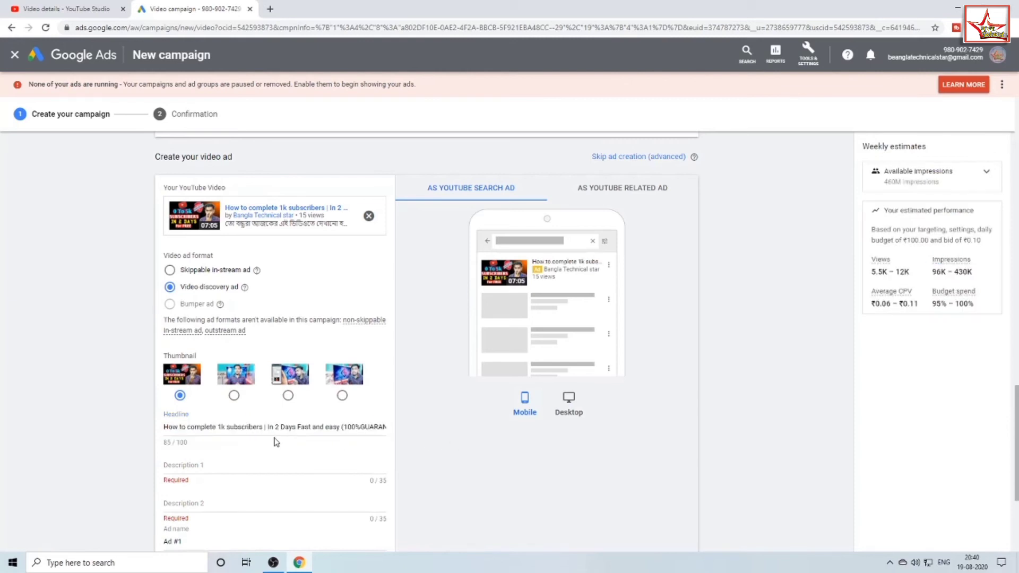
{"action": "left_click_drag", "start_coordinate": [244, 428], "coordinate": [69, 425]}
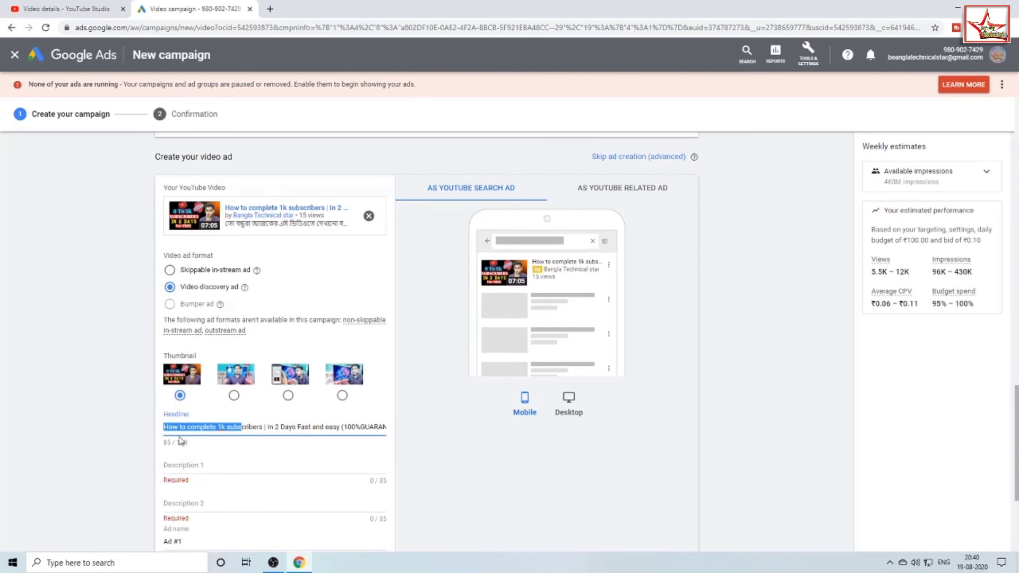
{"action": "left_click_drag", "start_coordinate": [181, 441], "coordinate": [31, 442]}
{"action": "left_click_drag", "start_coordinate": [151, 436], "coordinate": [183, 458]}
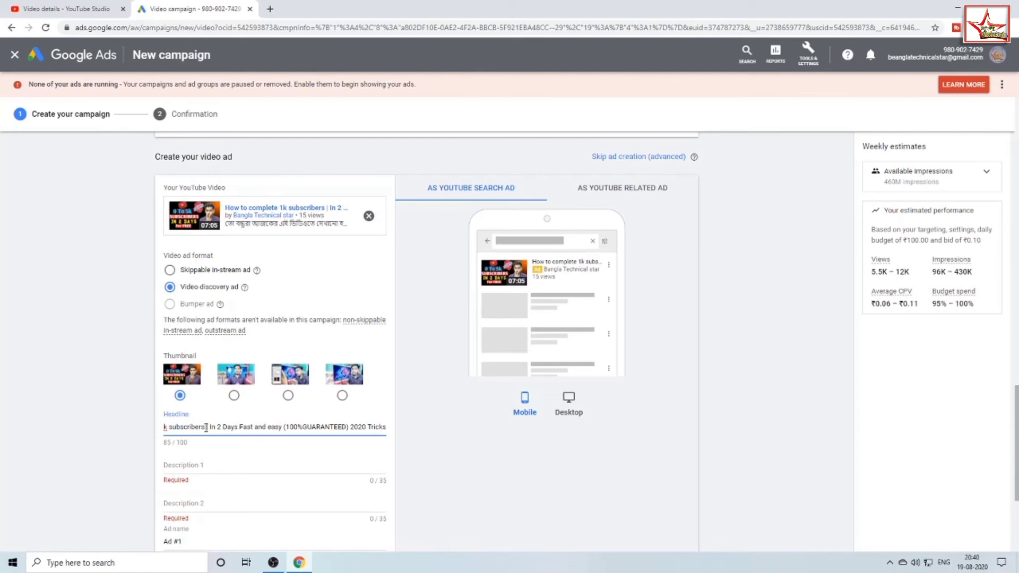
Step: Copy "How to complete 1k subscribers" from the headline and paste it as the ad's Description 1
{"action": "left_click", "coordinate": [220, 460]}
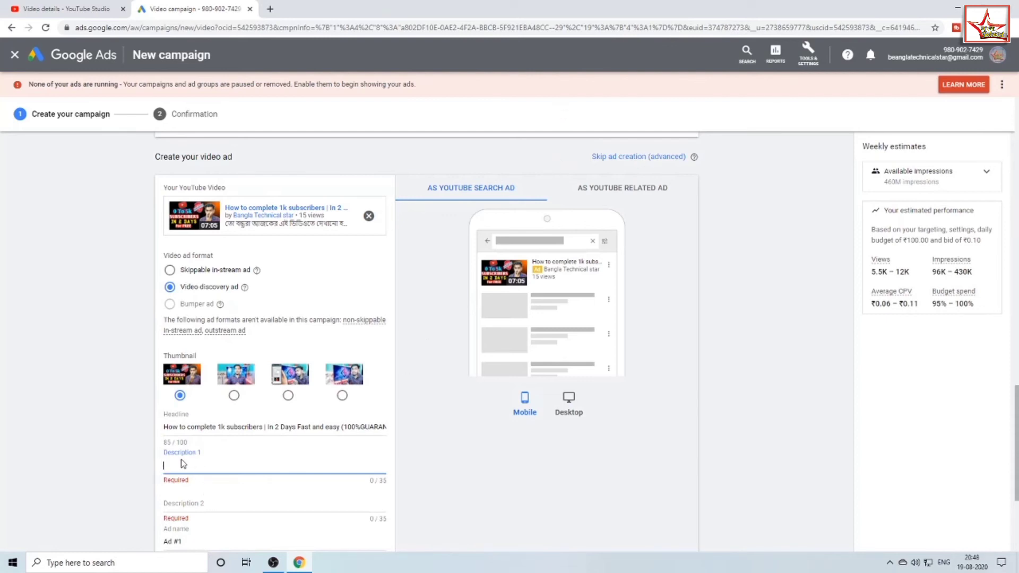
{"action": "left_click_drag", "start_coordinate": [163, 429], "coordinate": [265, 450]}
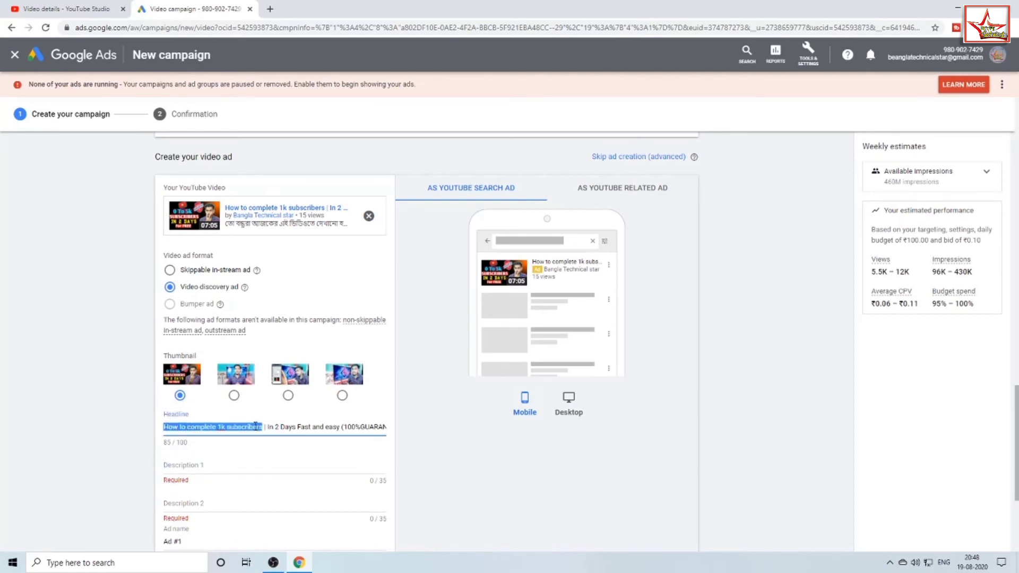
{"action": "right_click", "coordinate": [255, 426]}
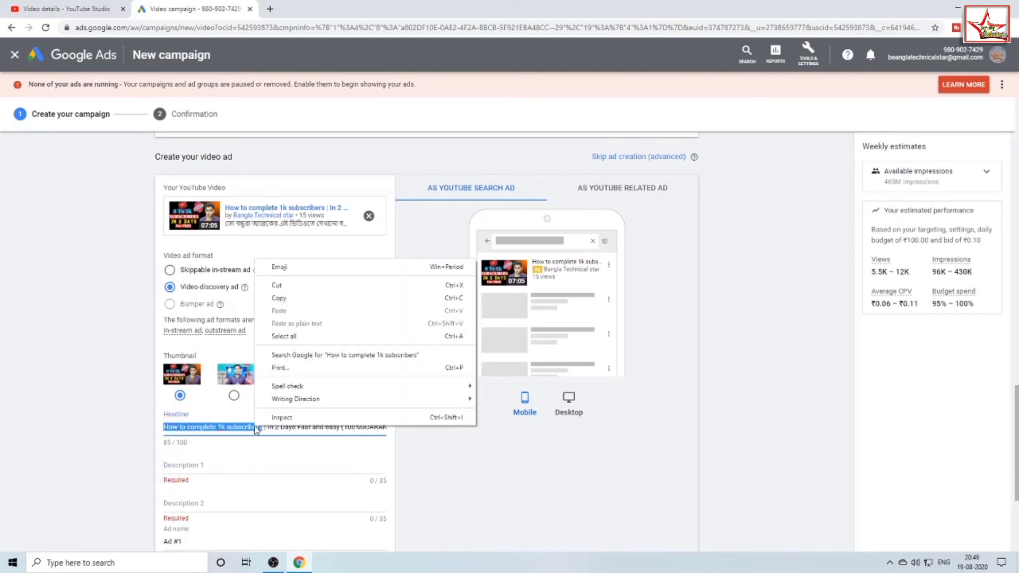
{"action": "left_click", "coordinate": [282, 301]}
{"action": "left_click", "coordinate": [236, 477]}
{"action": "right_click", "coordinate": [236, 477]}
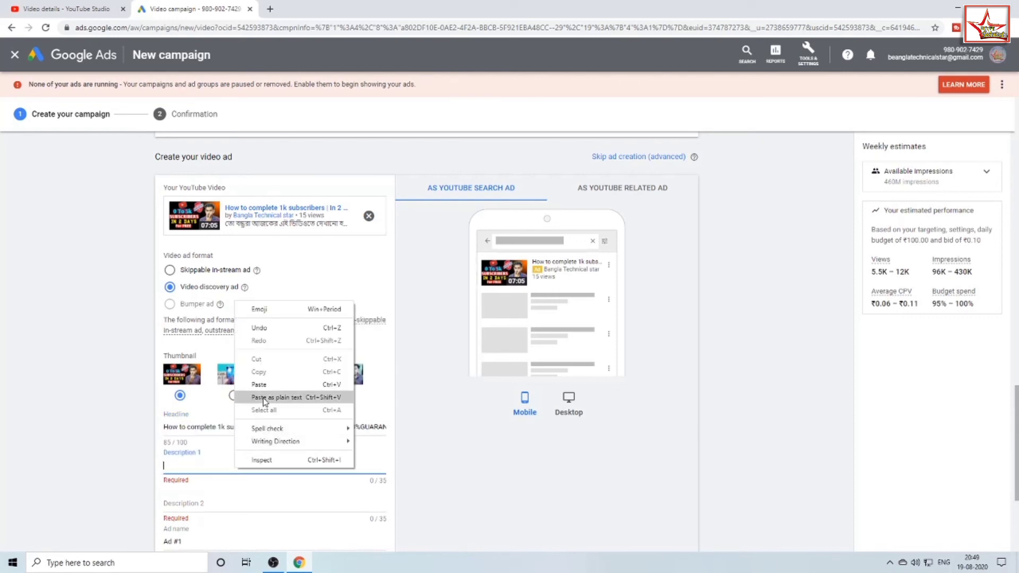
{"action": "left_click", "coordinate": [258, 384]}
Step: Copy "Fast and easy" from the headline and paste it as the ad's Description 2
{"action": "left_click", "coordinate": [215, 505]}
{"action": "right_click", "coordinate": [215, 505]}
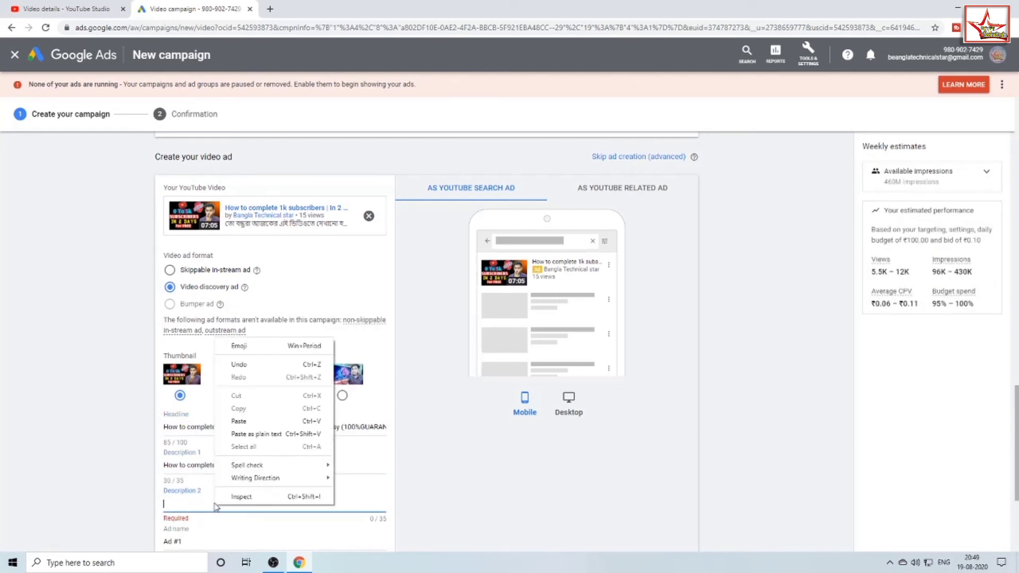
{"action": "left_click", "coordinate": [459, 477]}
{"action": "left_click_drag", "start_coordinate": [342, 427], "coordinate": [301, 444]}
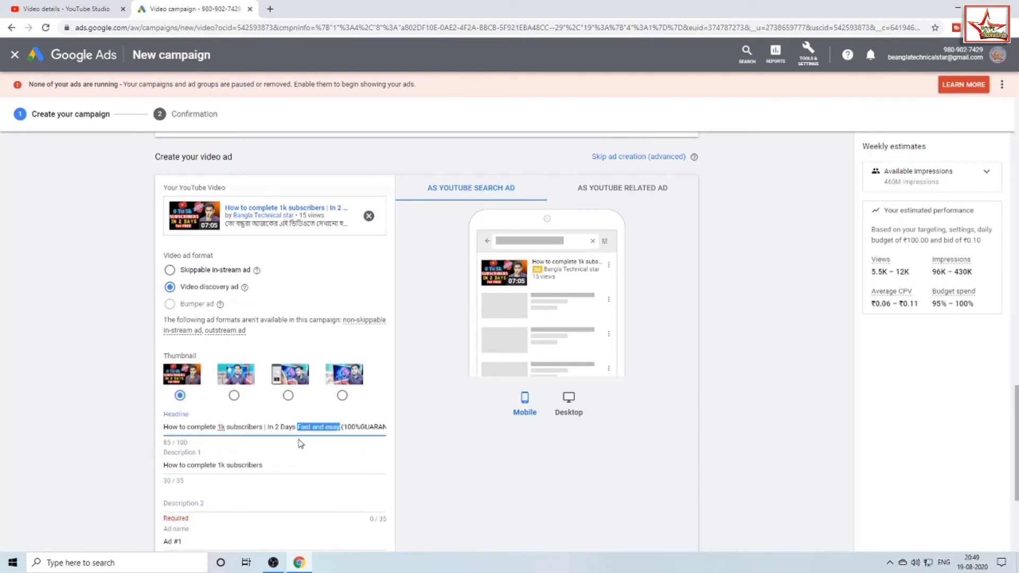
{"action": "right_click", "coordinate": [314, 427]}
{"action": "right_click", "coordinate": [228, 501]}
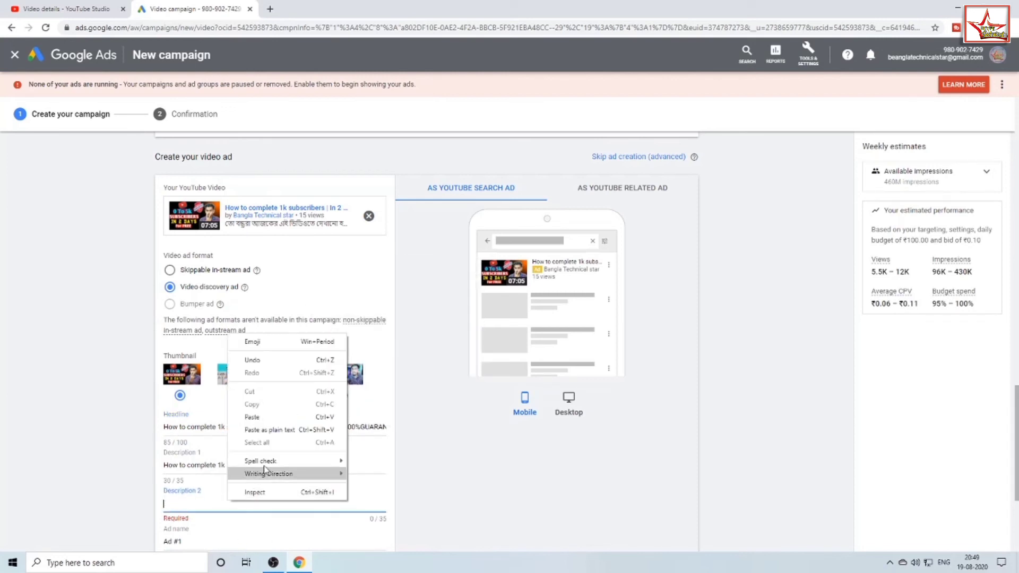
{"action": "left_click", "coordinate": [266, 417]}
Step: Replace the ad name with "How to complete 1k subscribers | In 2 Days Fast and easy", copied from the headline
{"action": "left_click", "coordinate": [202, 540]}
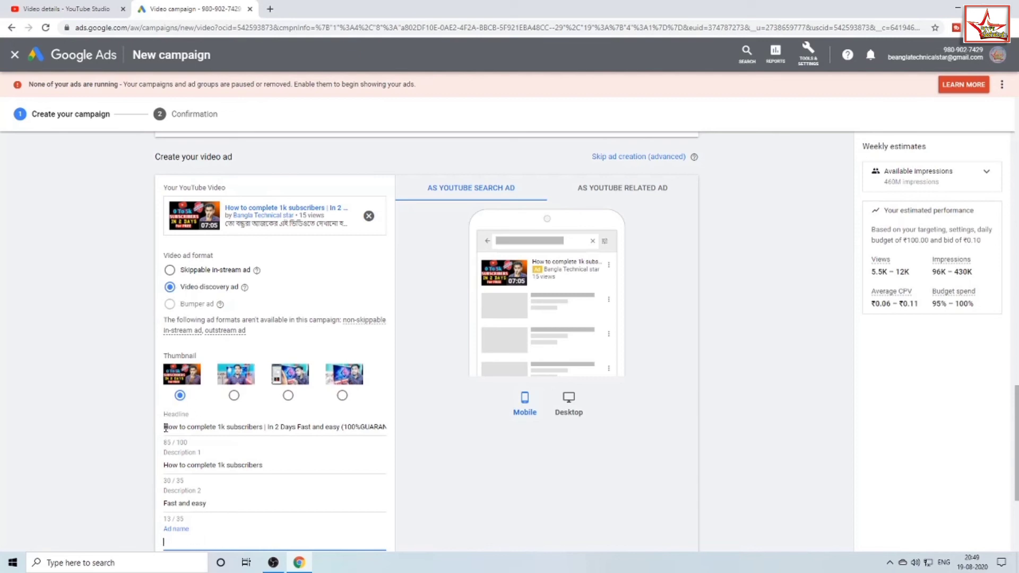
{"action": "left_click_drag", "start_coordinate": [165, 428], "coordinate": [338, 434]}
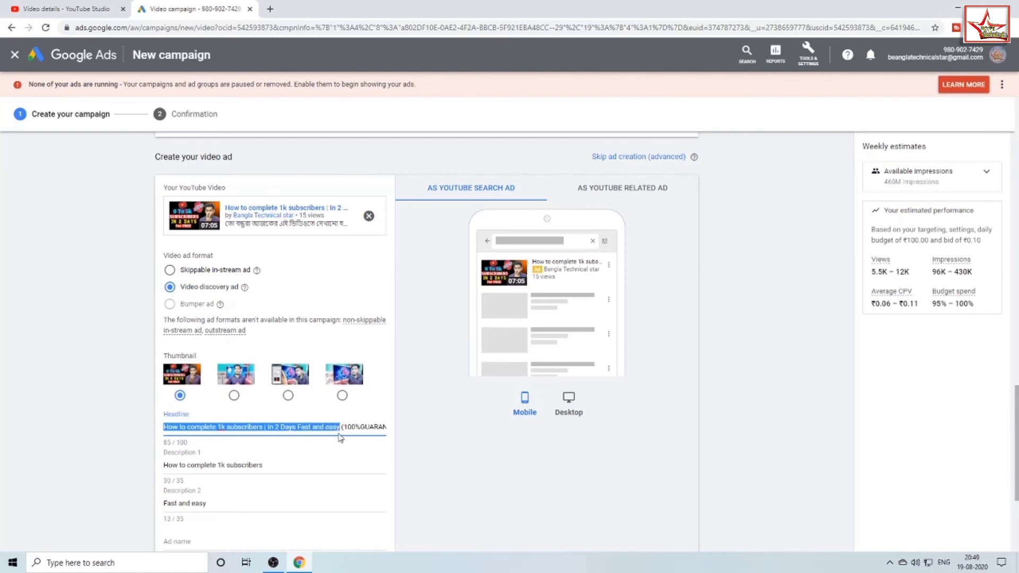
{"action": "right_click", "coordinate": [316, 424]}
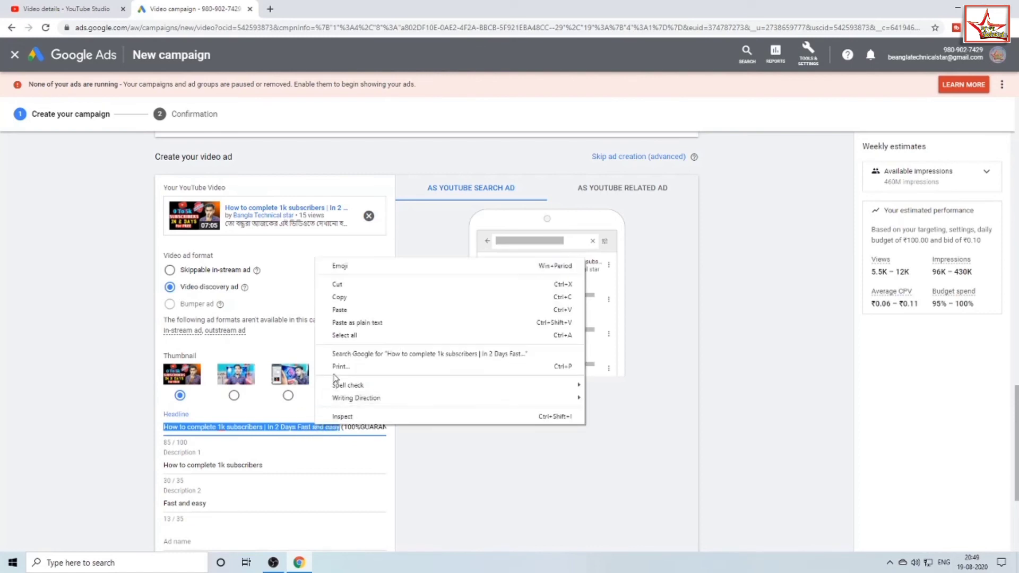
{"action": "left_click", "coordinate": [361, 304]}
{"action": "left_click", "coordinate": [195, 539]}
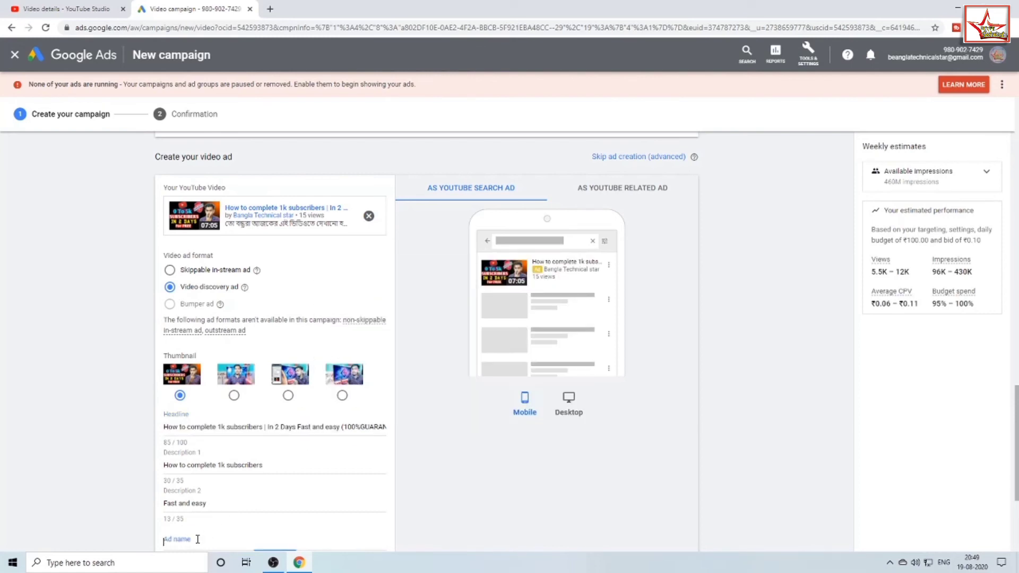
{"action": "right_click", "coordinate": [196, 539]}
{"action": "left_click", "coordinate": [237, 468]}
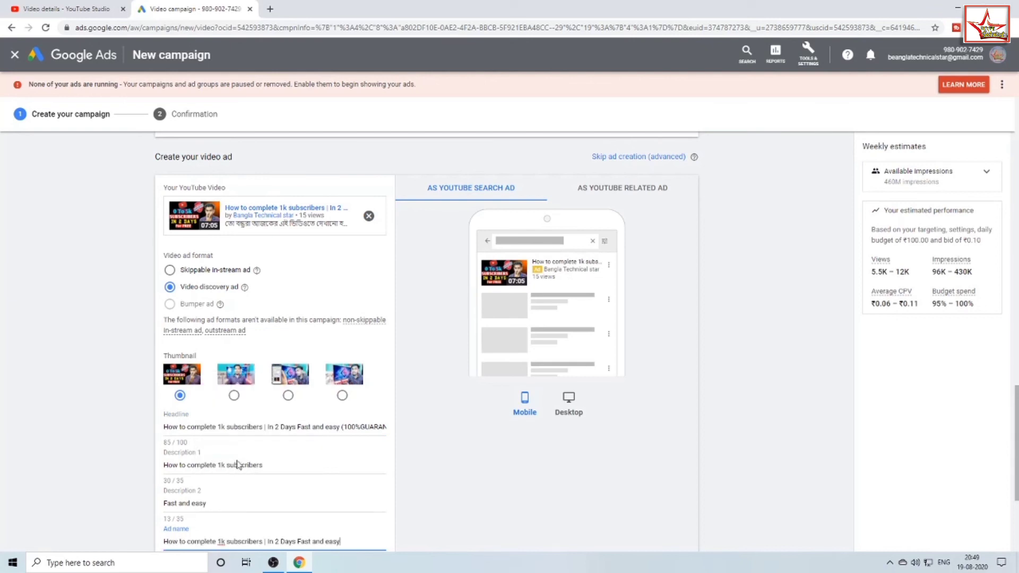
Step: Preview the YouTube search ad in its desktop version and return to the mobile version
{"action": "scroll", "coordinate": [353, 510], "scroll_direction": "down", "scroll_amount": 1}
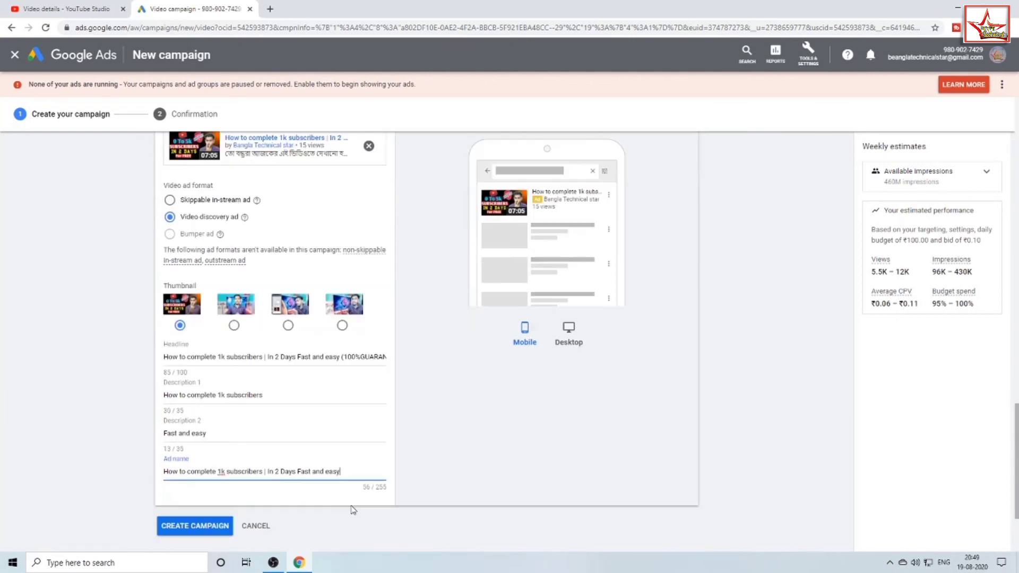
{"action": "scroll", "coordinate": [353, 511], "scroll_direction": "down", "scroll_amount": 1}
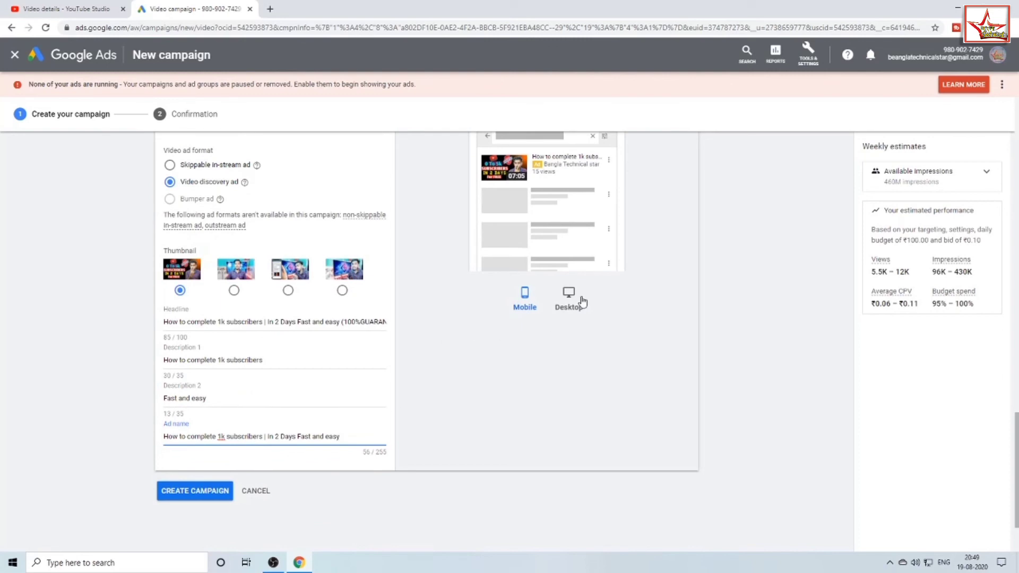
{"action": "scroll", "coordinate": [540, 184], "scroll_direction": "up", "scroll_amount": 1}
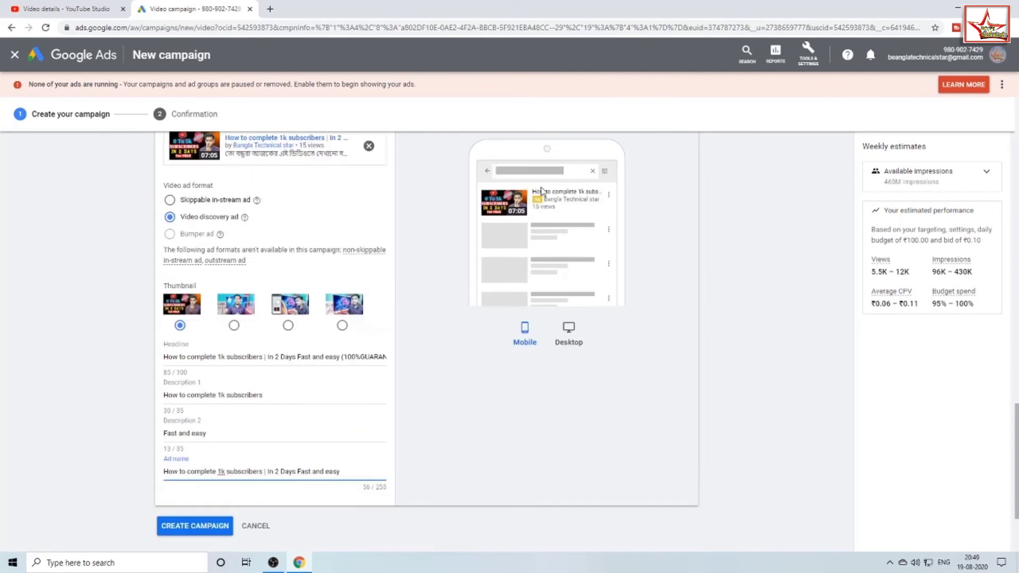
{"action": "left_click", "coordinate": [562, 339]}
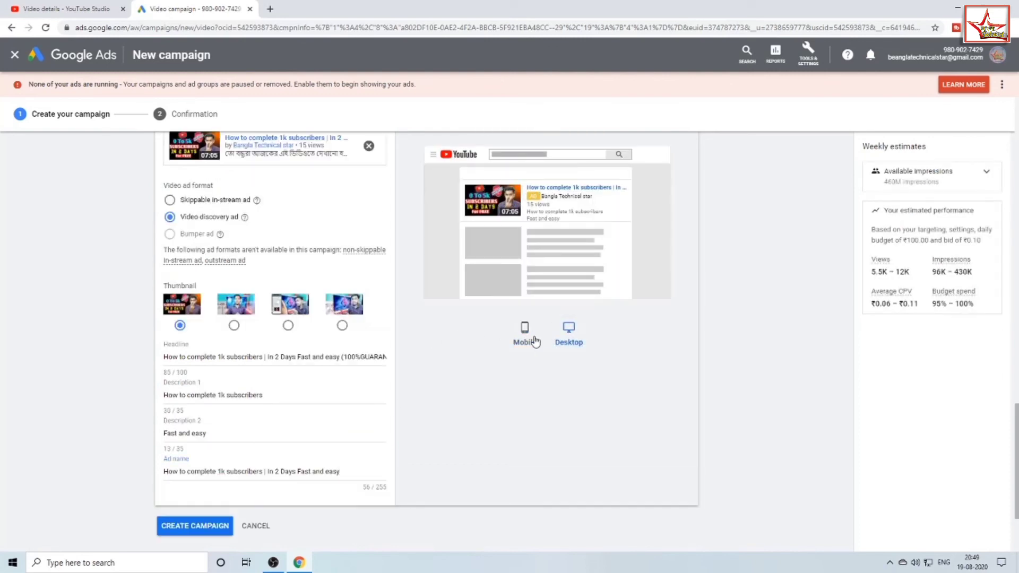
{"action": "left_click", "coordinate": [526, 339]}
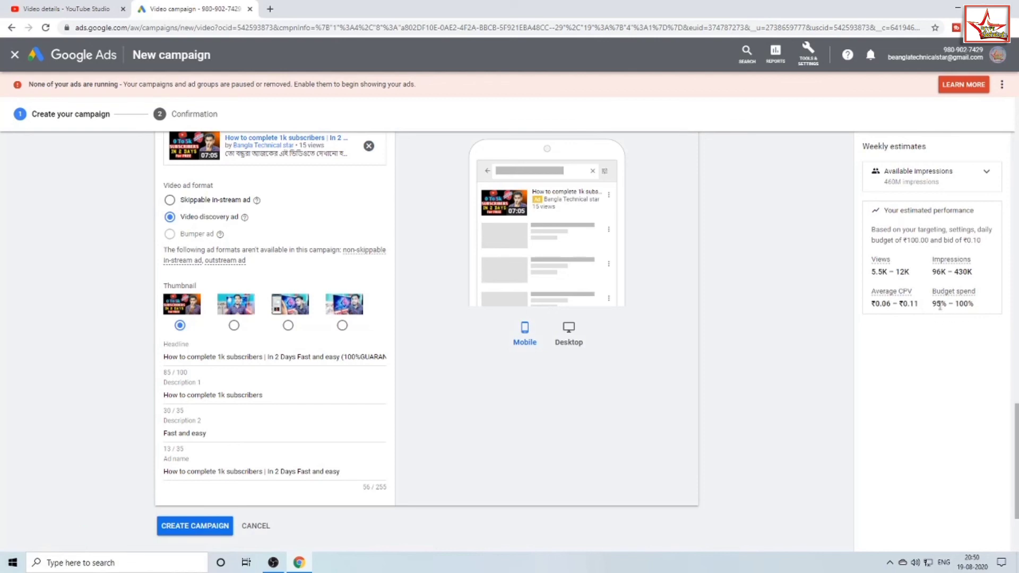
Step: Create the video campaign with the completed settings and ad
{"action": "scroll", "coordinate": [295, 513], "scroll_direction": "down", "scroll_amount": 2}
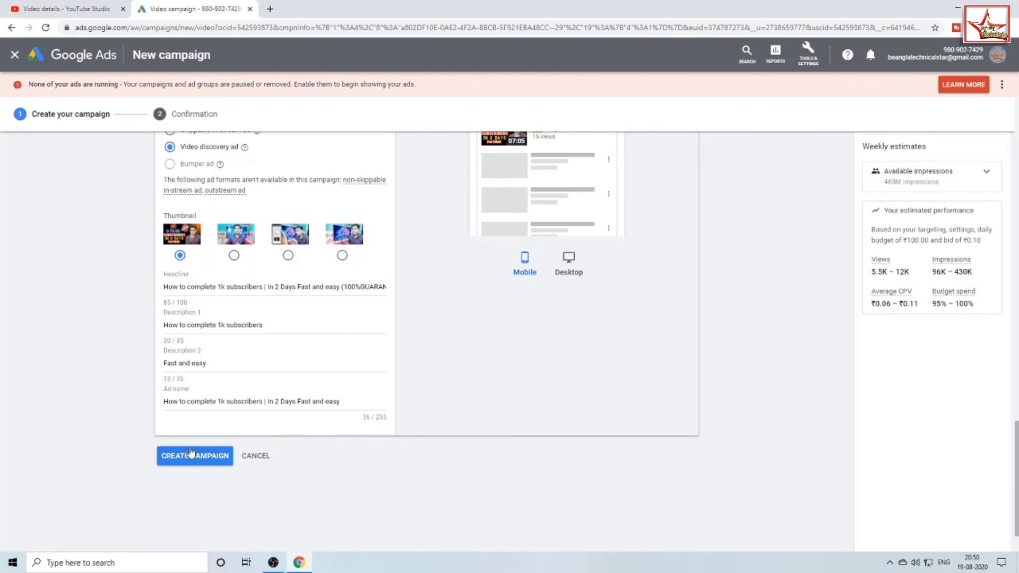
{"action": "scroll", "coordinate": [202, 425], "scroll_direction": "down", "scroll_amount": 2}
{"action": "left_click", "coordinate": [212, 399]}
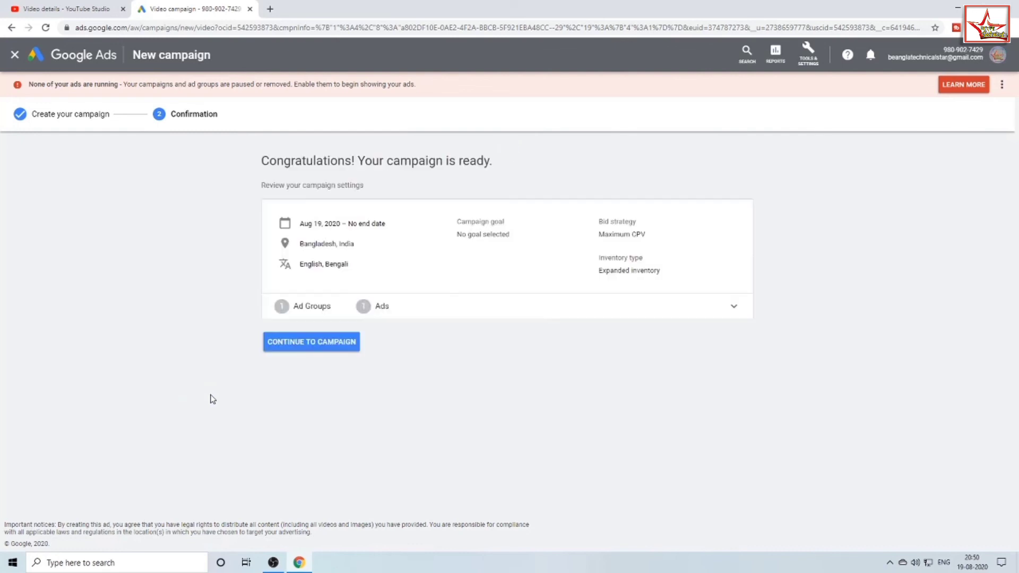
Step: Continue to the new campaign, review its list of ads, and return to its ad groups
{"action": "left_click", "coordinate": [295, 348]}
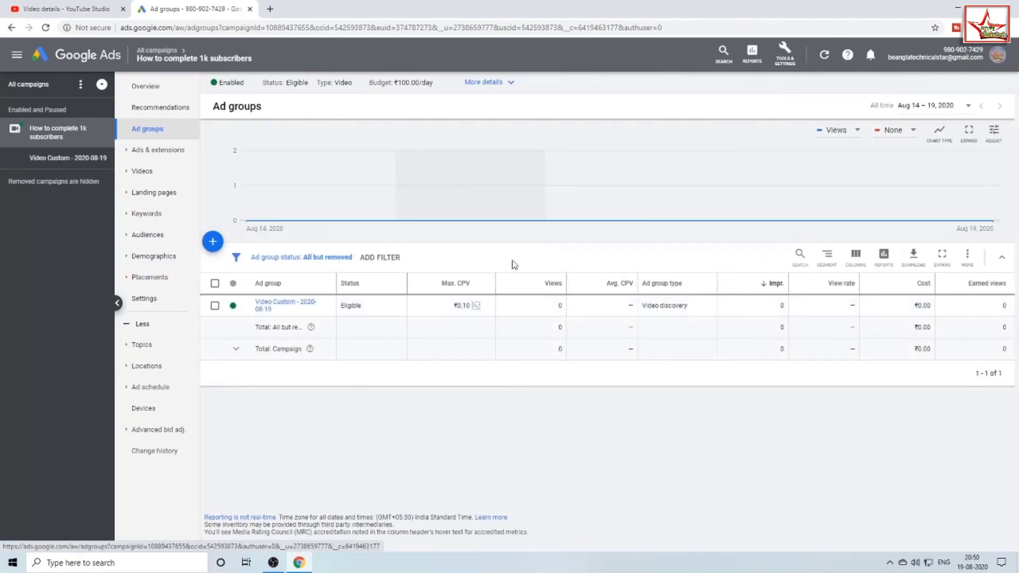
{"action": "left_click", "coordinate": [175, 152]}
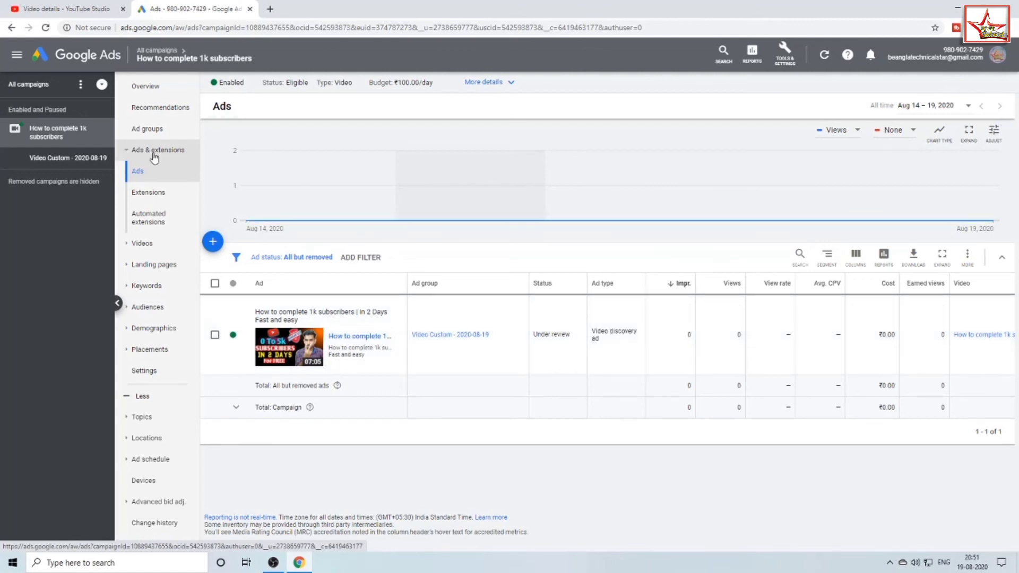
{"action": "left_click", "coordinate": [154, 129]}
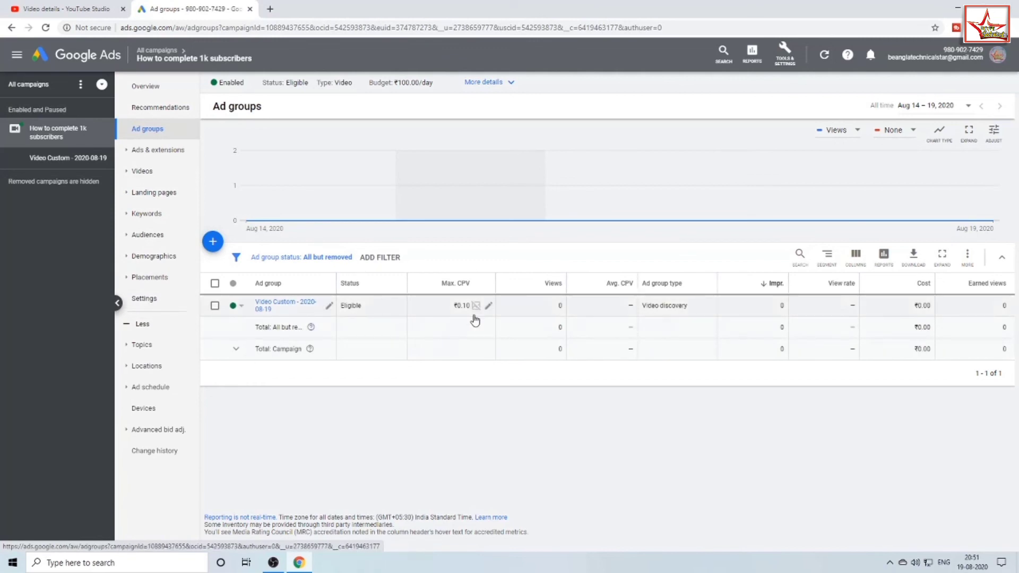
Step: Open the ad group's Max. CPV bid for editing and save it at ₹0.10
{"action": "left_click", "coordinate": [488, 305]}
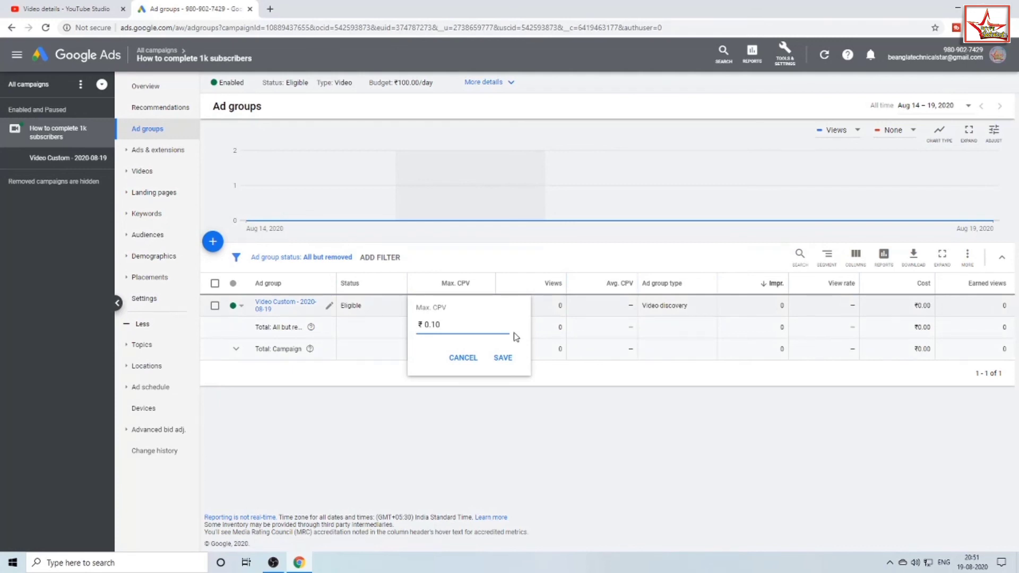
{"action": "left_click", "coordinate": [501, 358]}
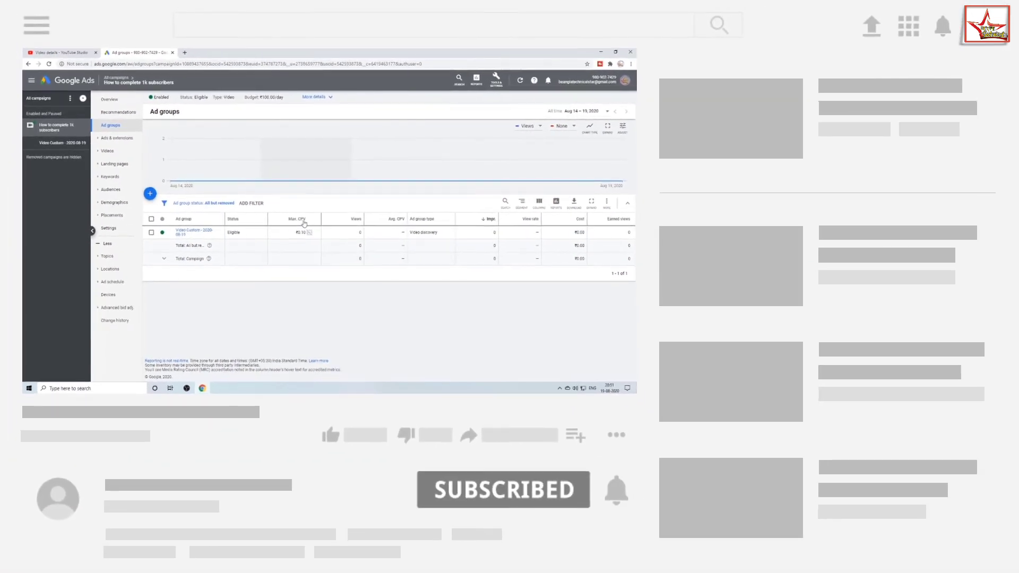
{"action": "mouse_move", "coordinate": [364, 245]}
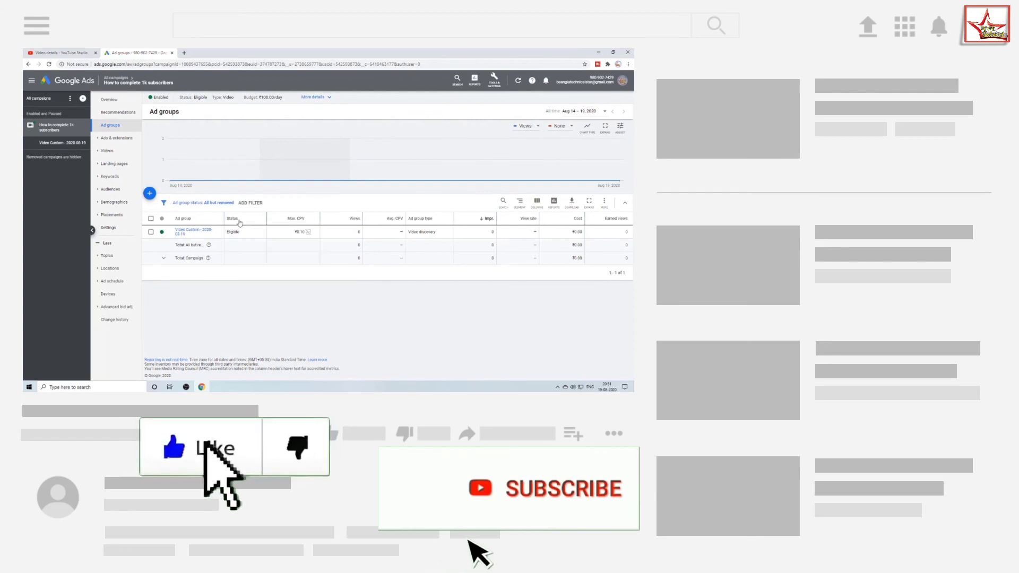